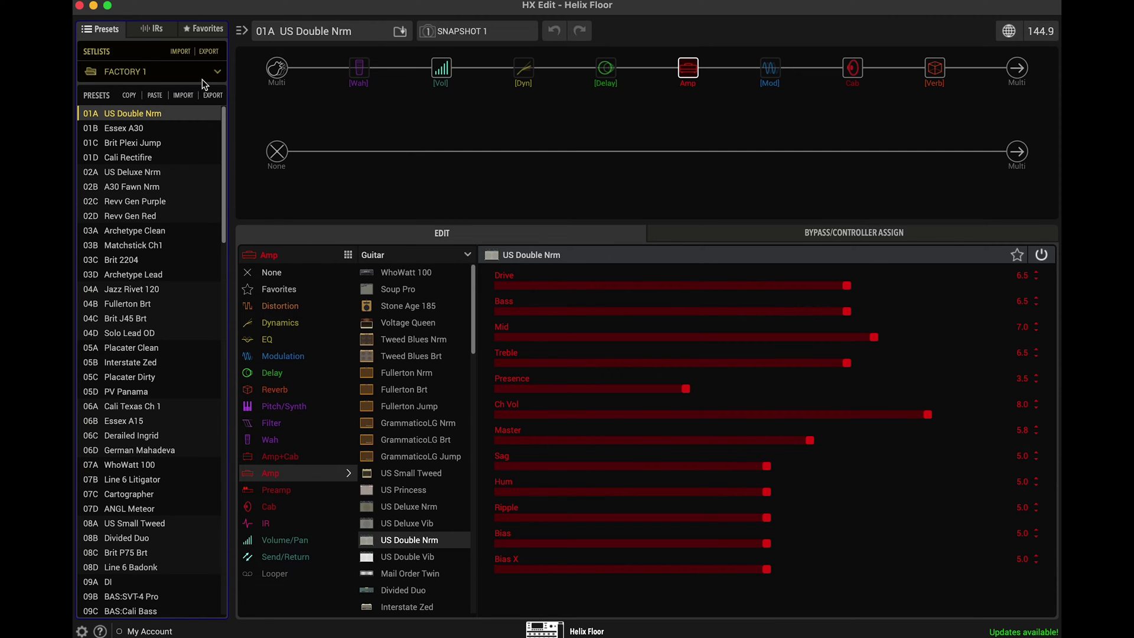
Step: Switch to the USER 1 setlist and load the empty preset 01B New Preset
click(218, 73)
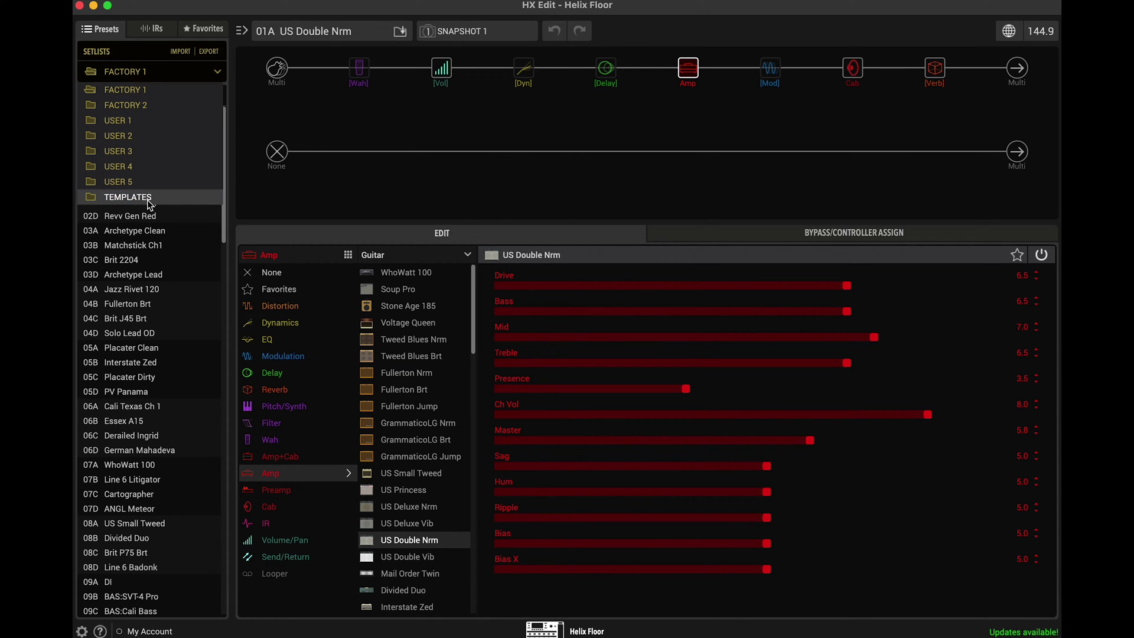
click(127, 120)
scroll(145, 306, down, 20)
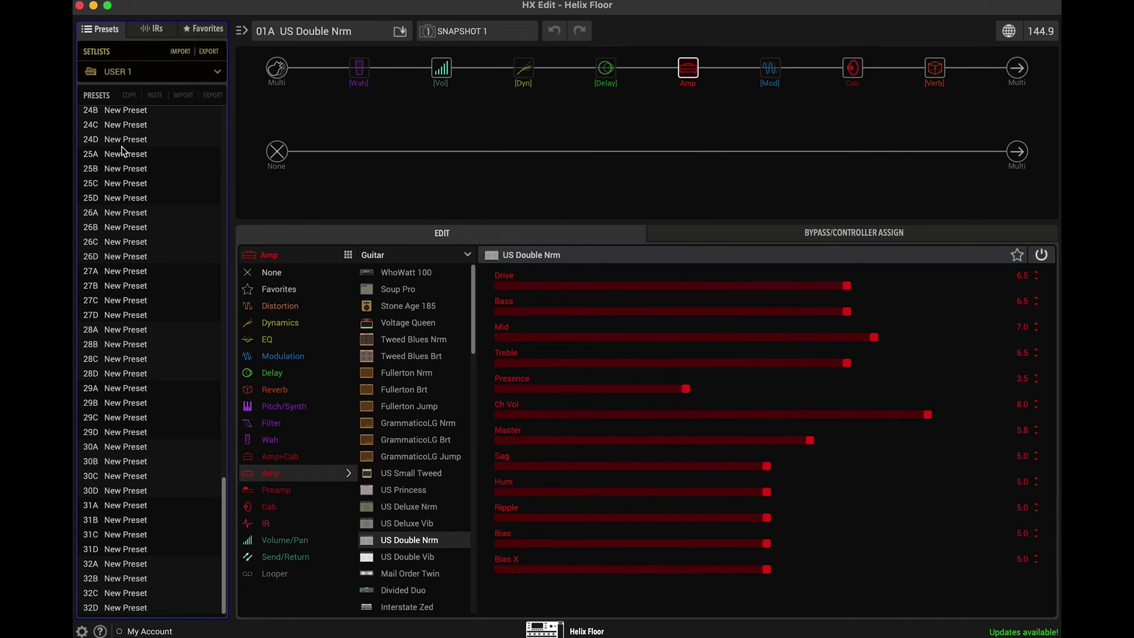
scroll(123, 152, up, 20)
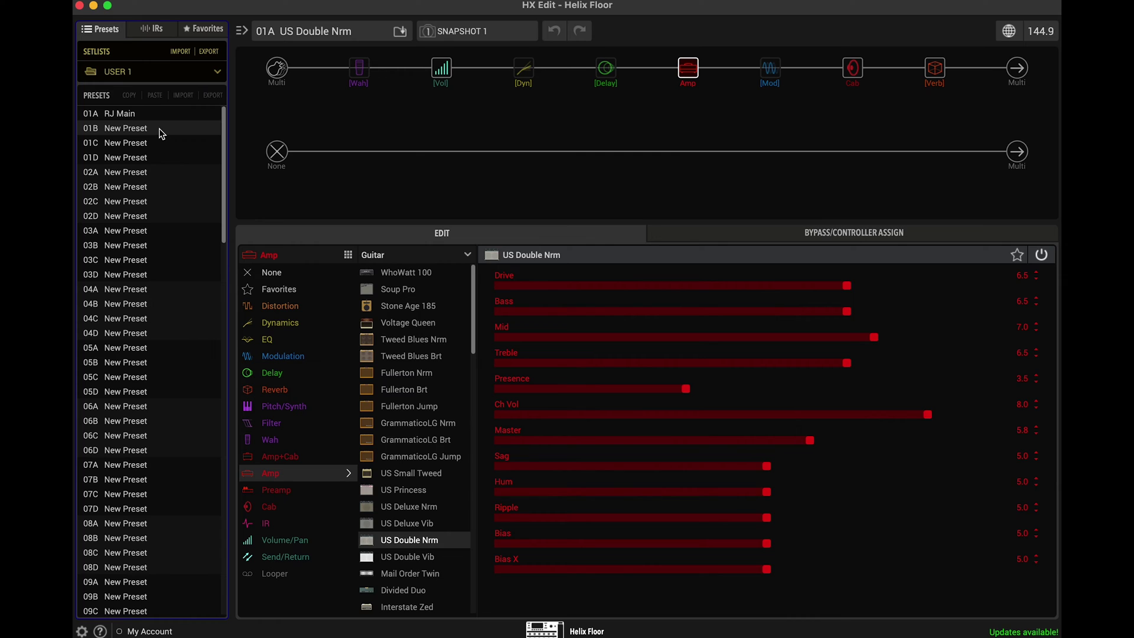
click(120, 134)
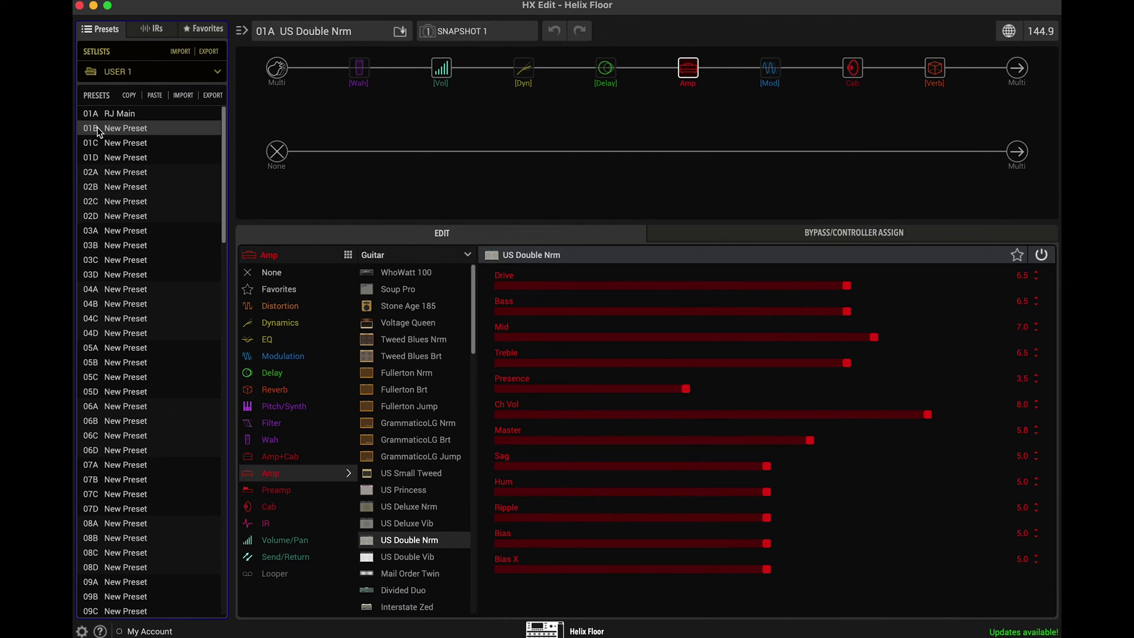
double_click(142, 135)
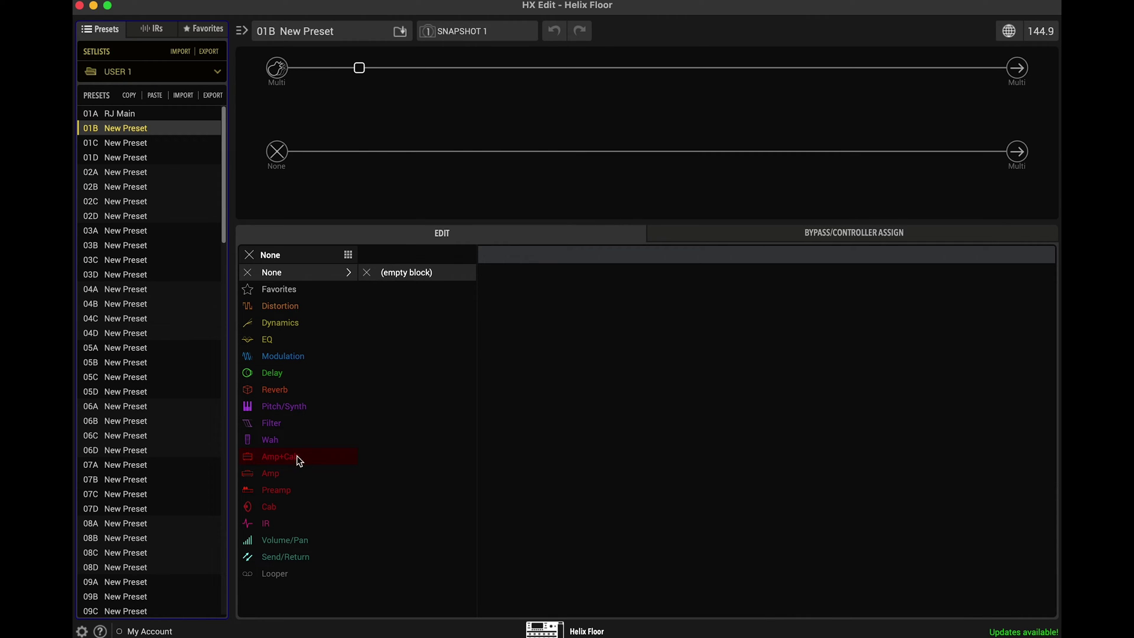
Step: Show the Amp+Cab model list for the empty block
click(279, 458)
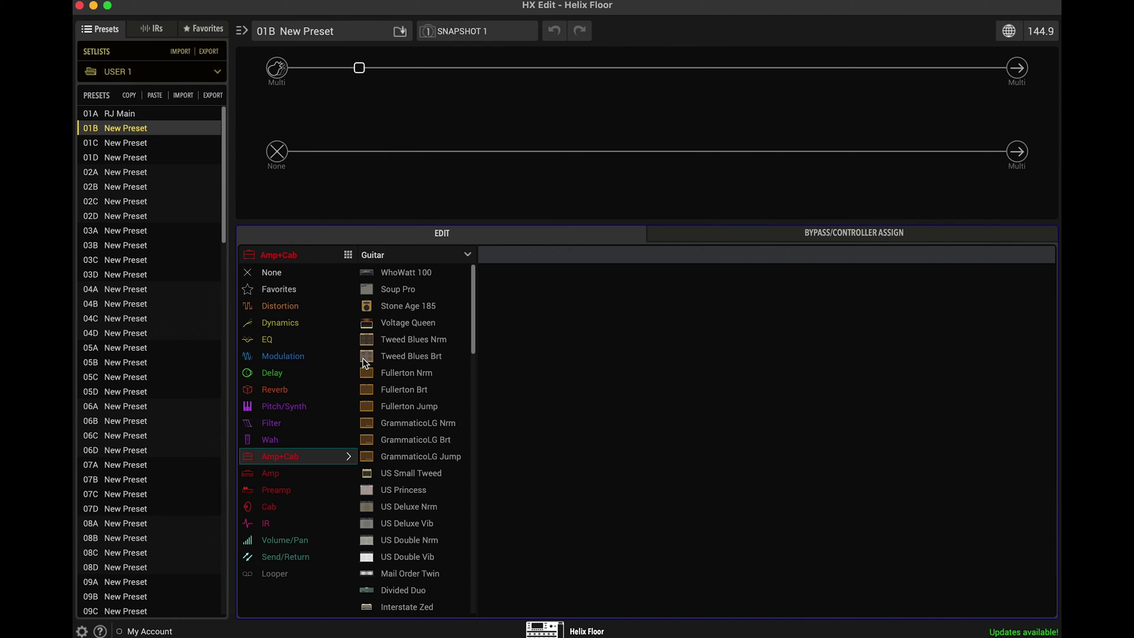
Step: Filter to Guitar models and place the US Deluxe Nrm amp with 1x12 US Deluxe cab
click(469, 254)
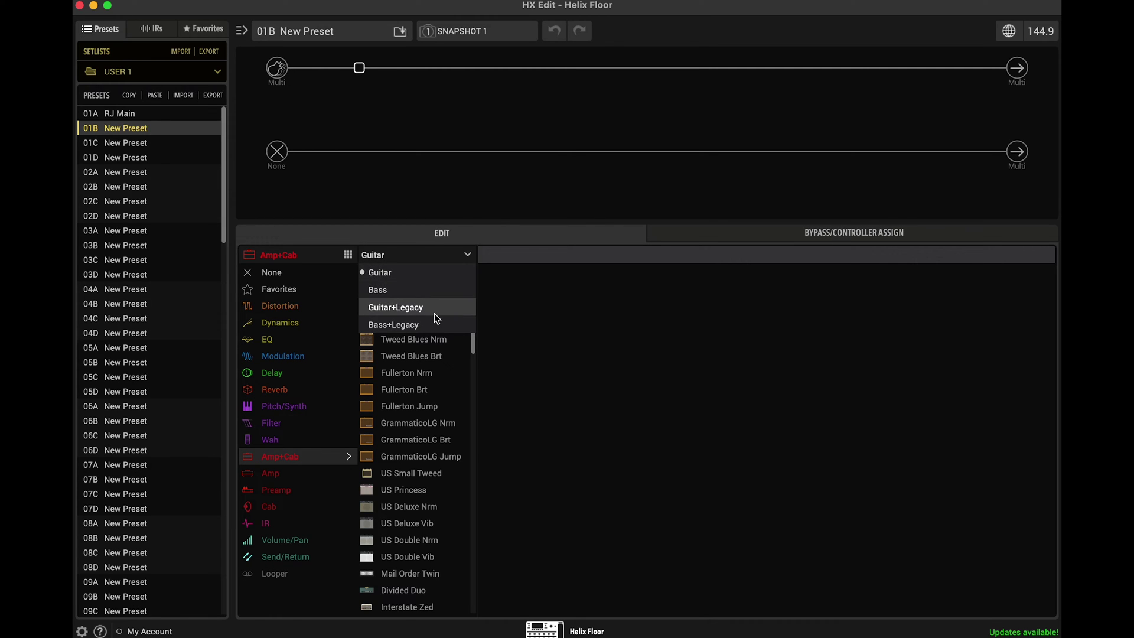
click(405, 271)
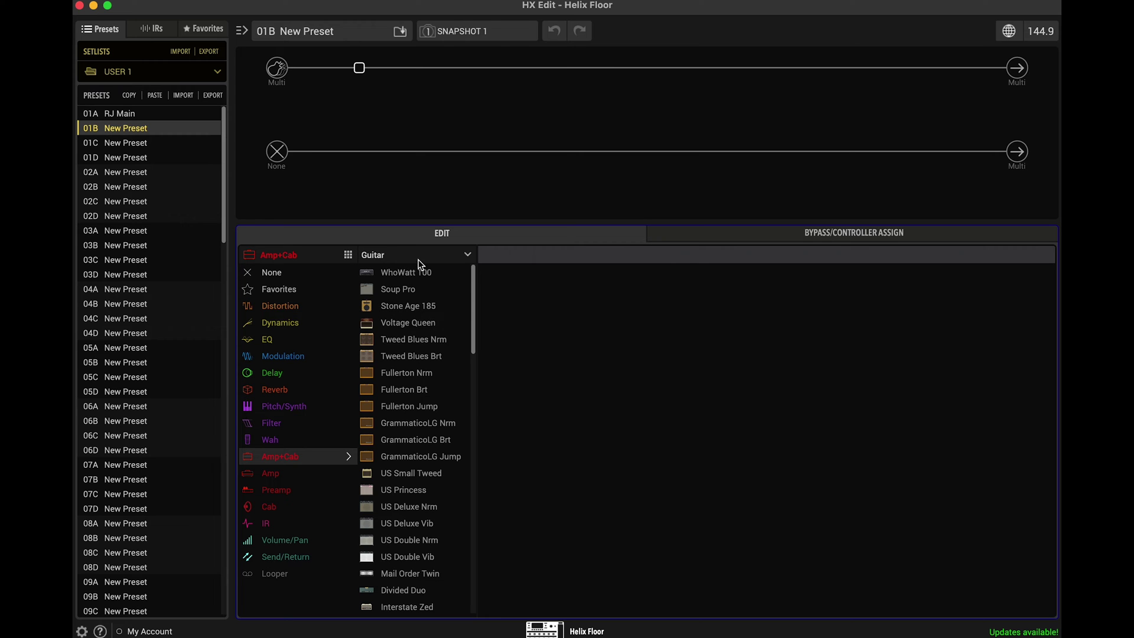
drag(473, 310, 487, 257)
drag(474, 279, 451, 339)
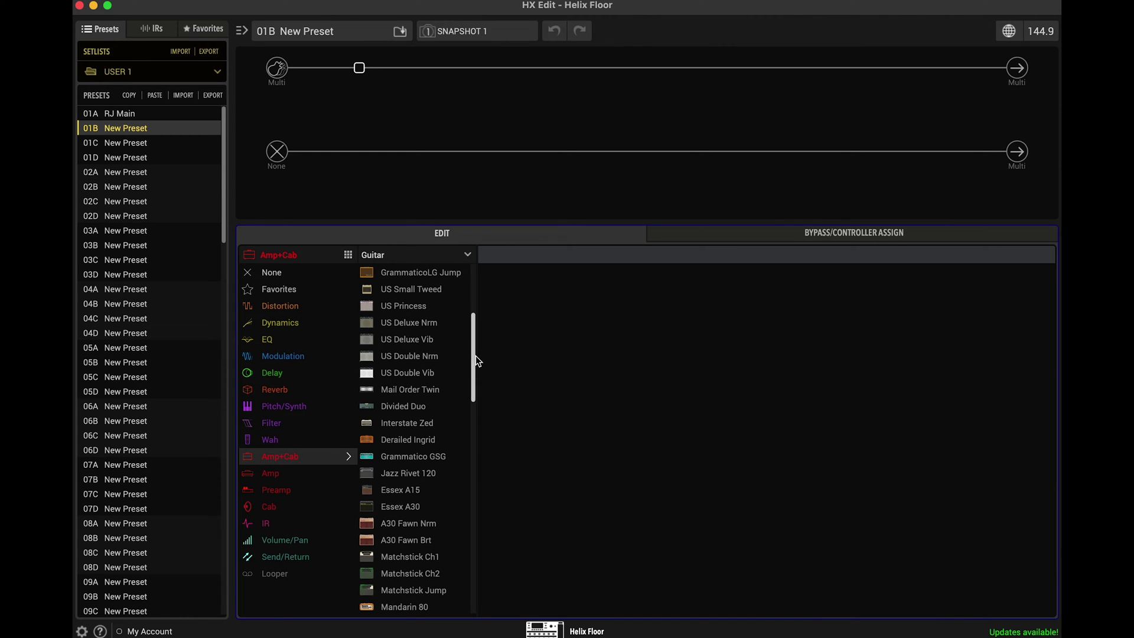
drag(476, 356, 476, 485)
scroll(476, 483, up, 3)
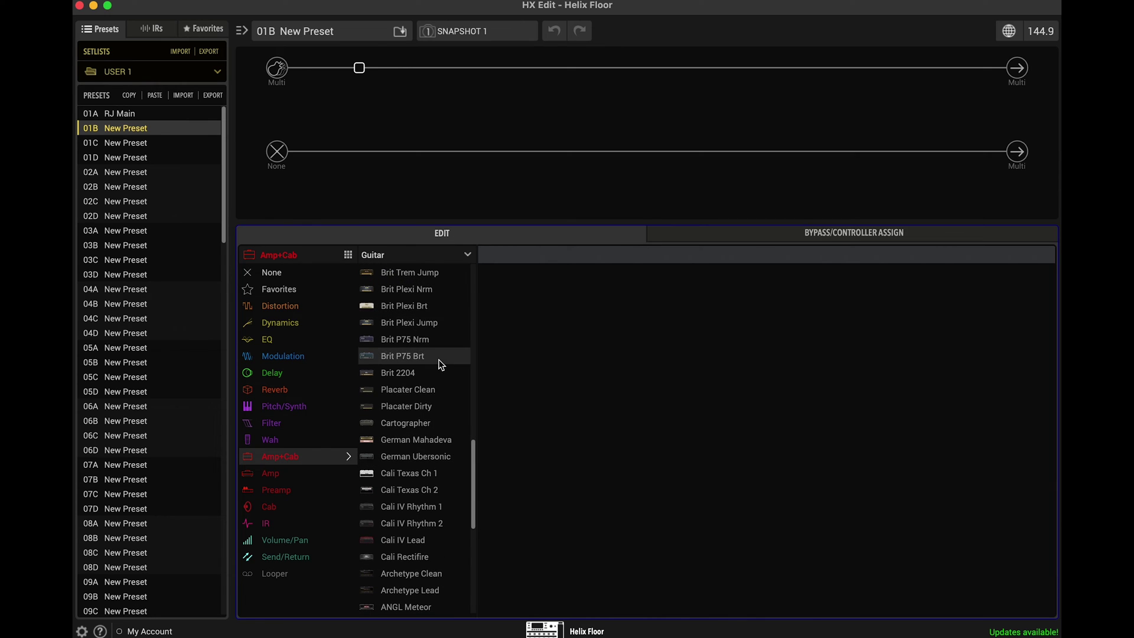
scroll(473, 470, down, 5)
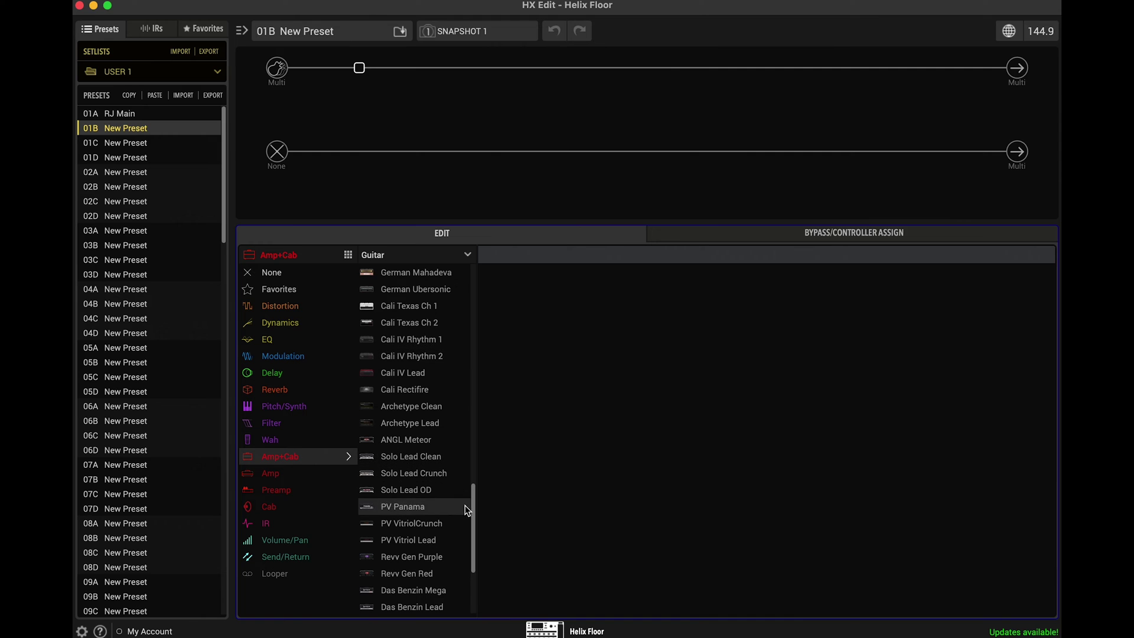
drag(474, 497, 473, 331)
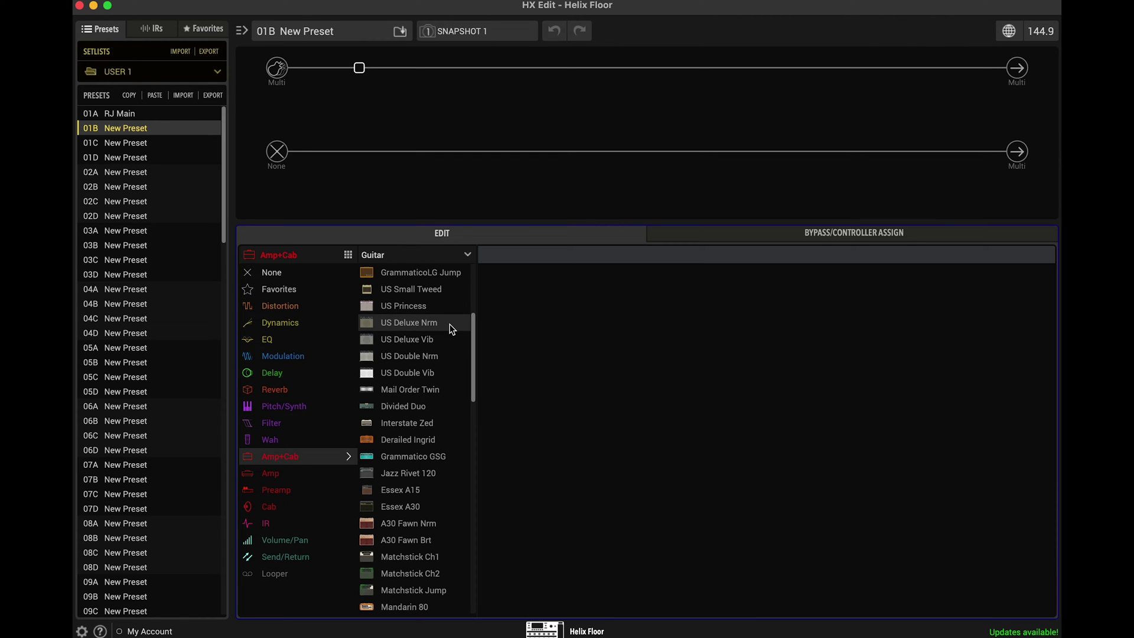
click(449, 324)
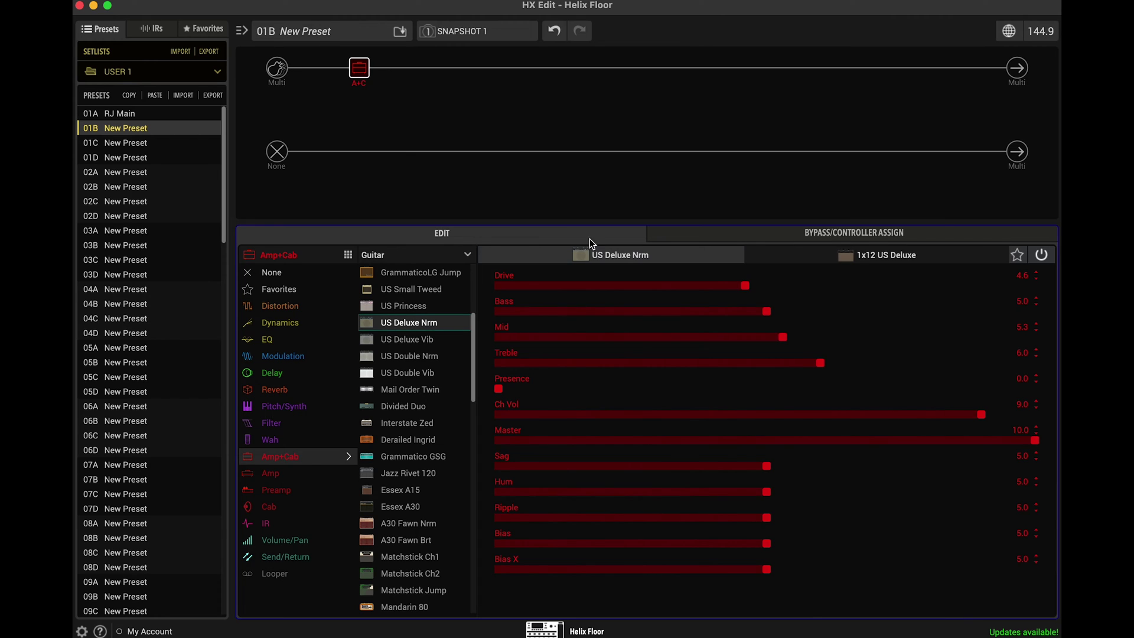
Step: Move the amp block mid-path, then try the 1x12 Open Cast cab and revert to 1x12 US Deluxe
drag(358, 70, 634, 74)
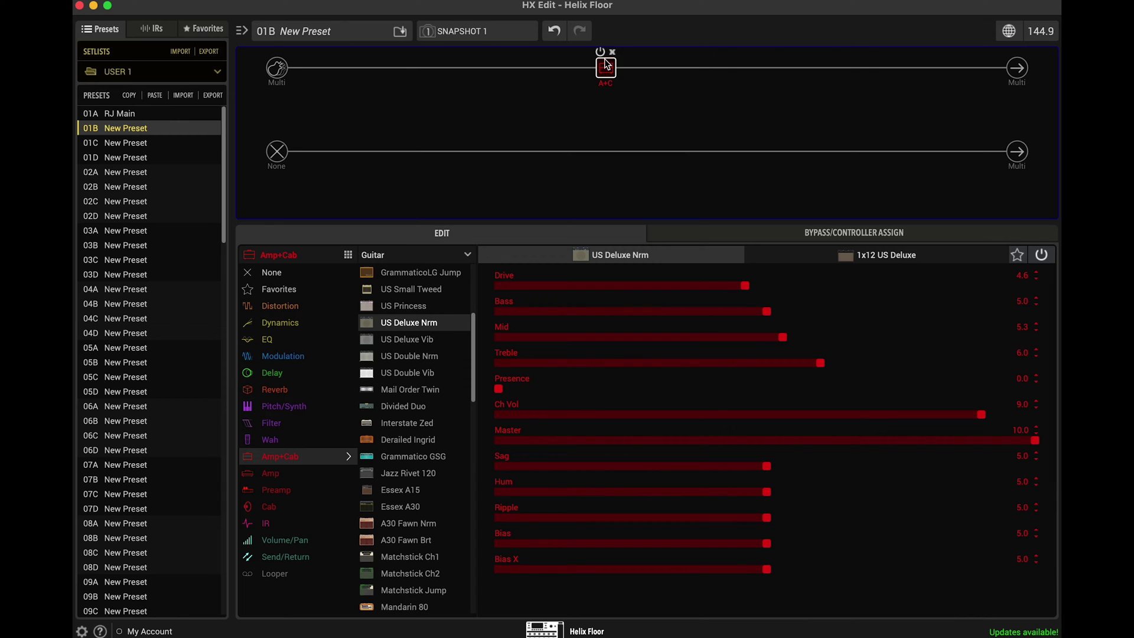
click(881, 258)
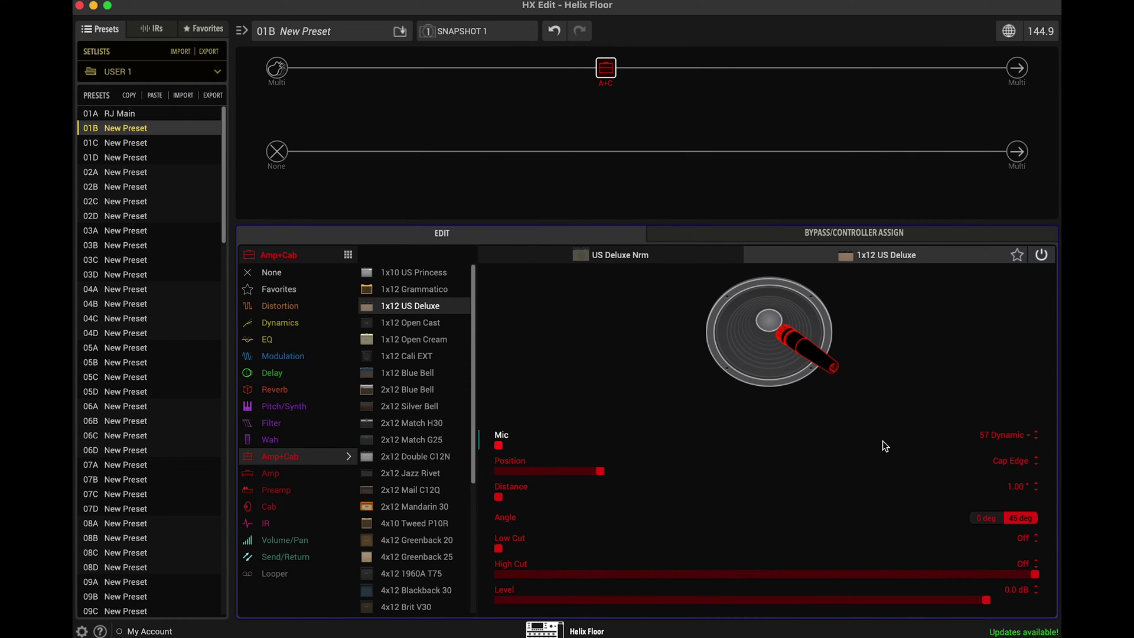
scroll(877, 467, down, 8)
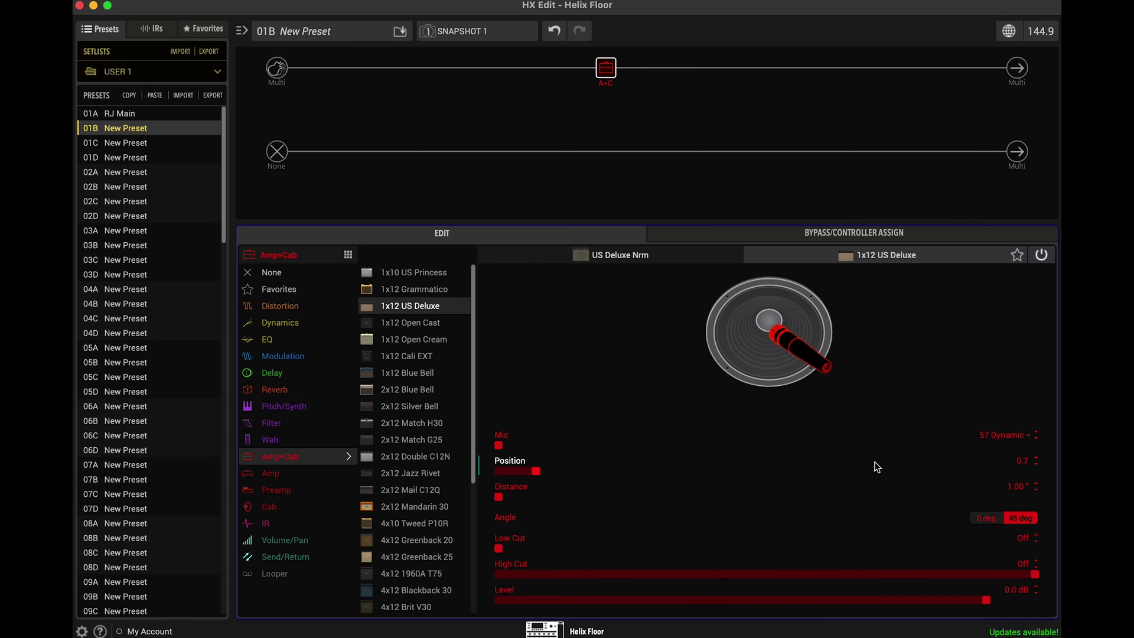
scroll(876, 467, up, 9)
scroll(877, 467, down, 4)
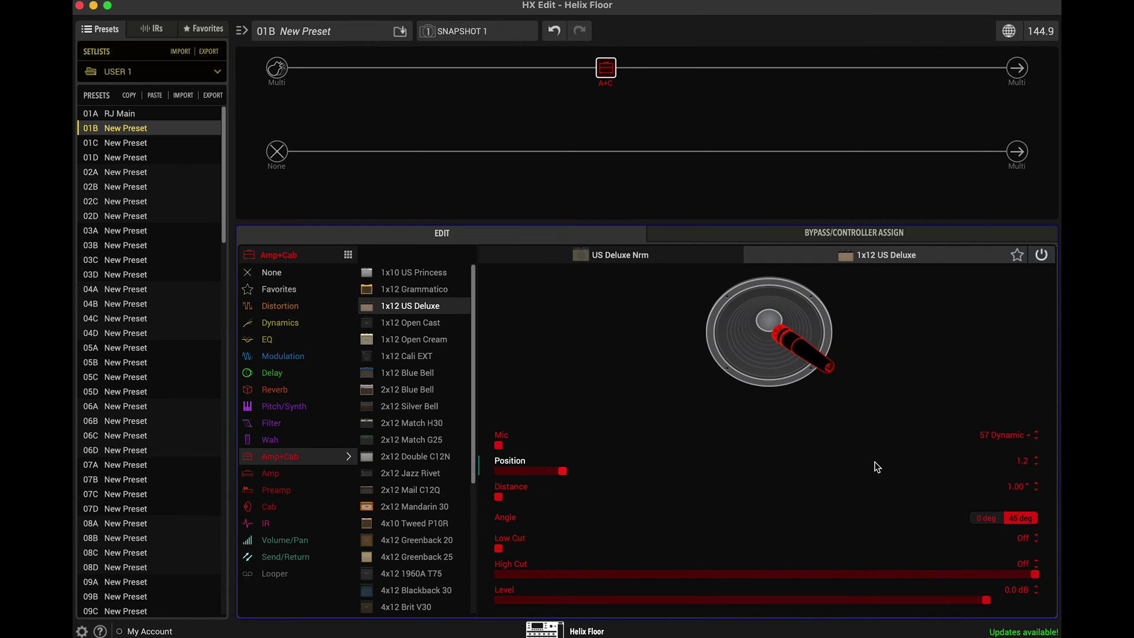
scroll(877, 467, down, 5)
scroll(876, 467, up, 8)
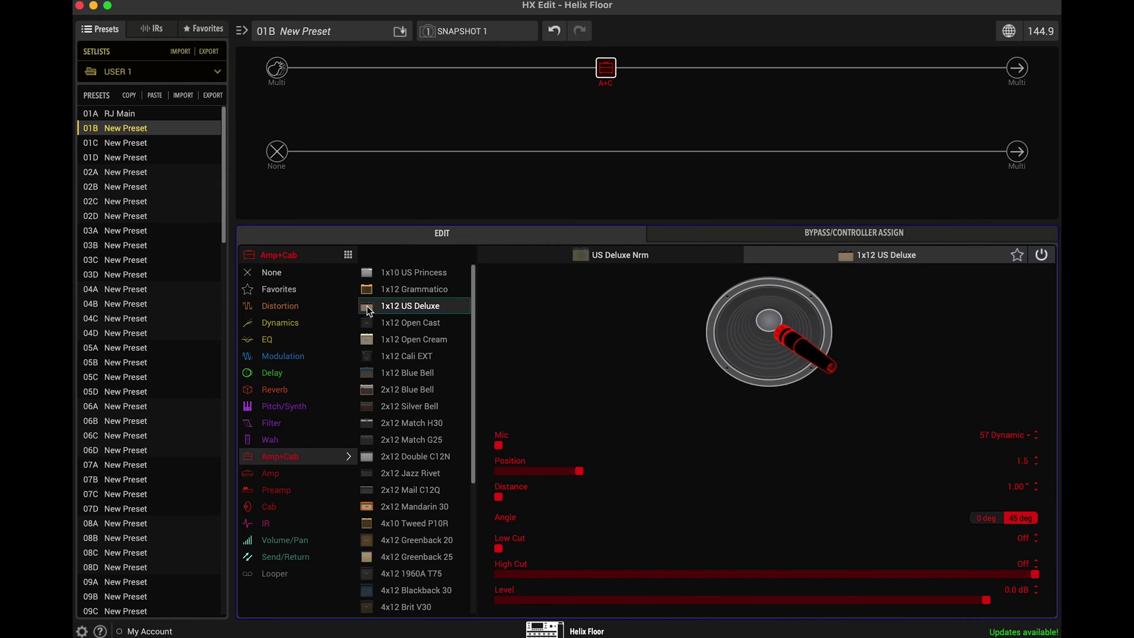
click(380, 317)
click(388, 305)
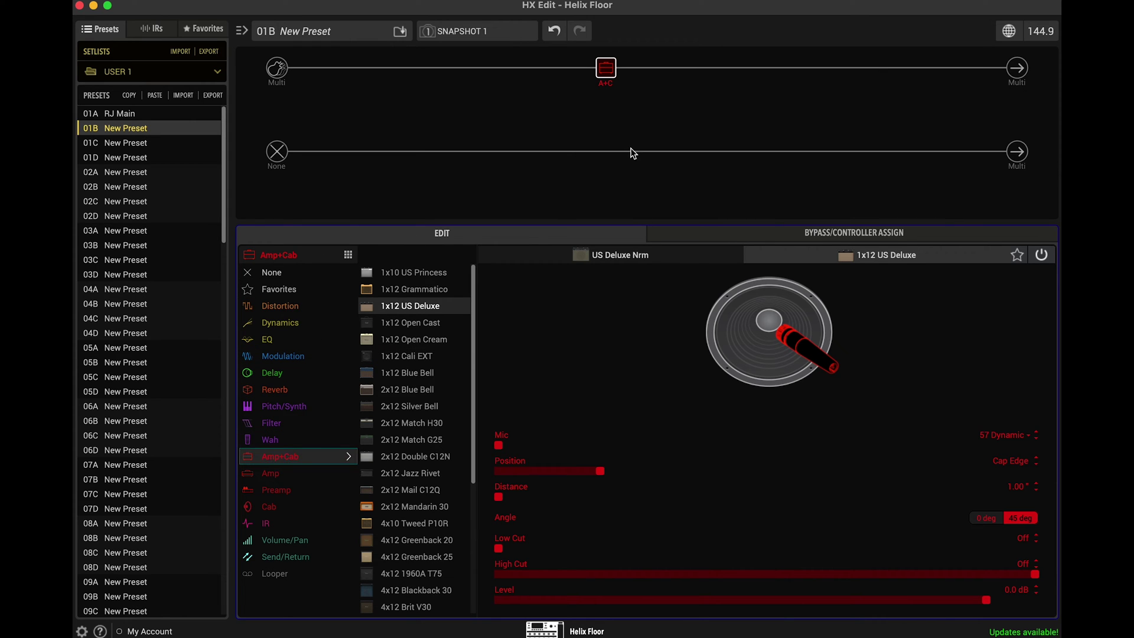
Step: Delete the amp block and refill it with a default US Deluxe Nrm amp-and-cab
click(612, 52)
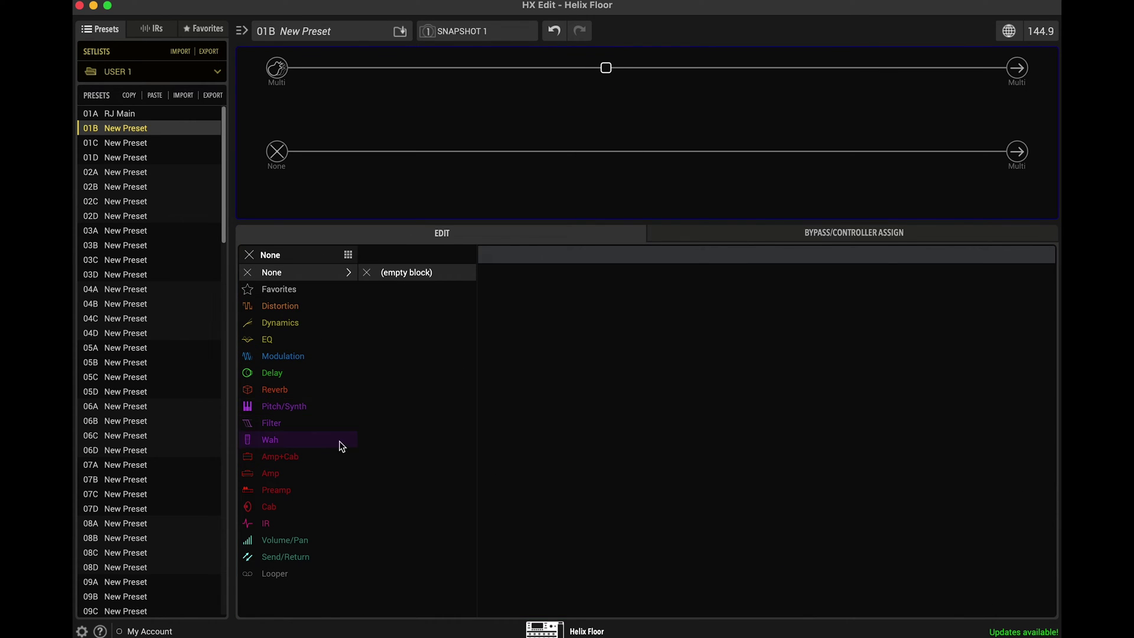
click(298, 461)
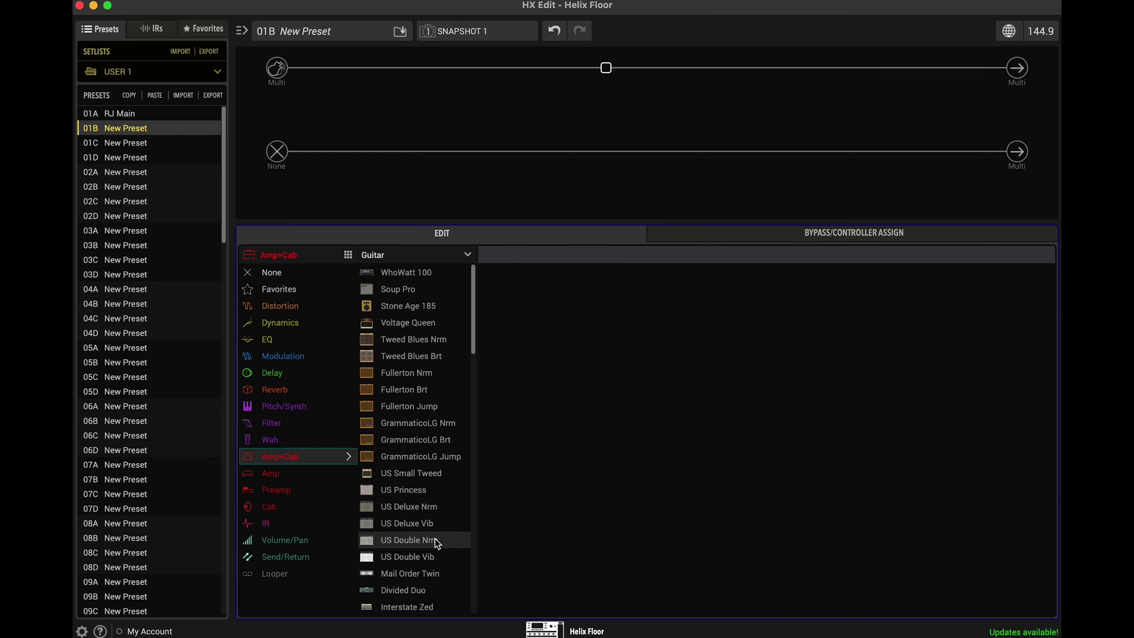
click(428, 506)
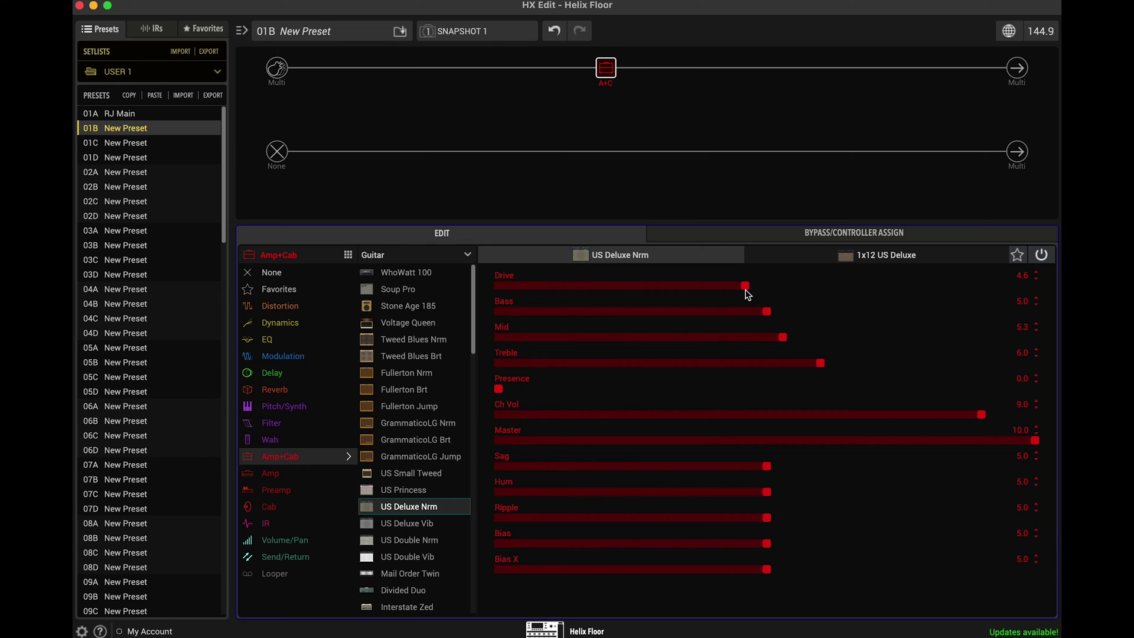
Step: Try different Drive settings on the US Deluxe Nrm amp, settling at 3.1
drag(745, 285, 772, 294)
drag(956, 294, 755, 297)
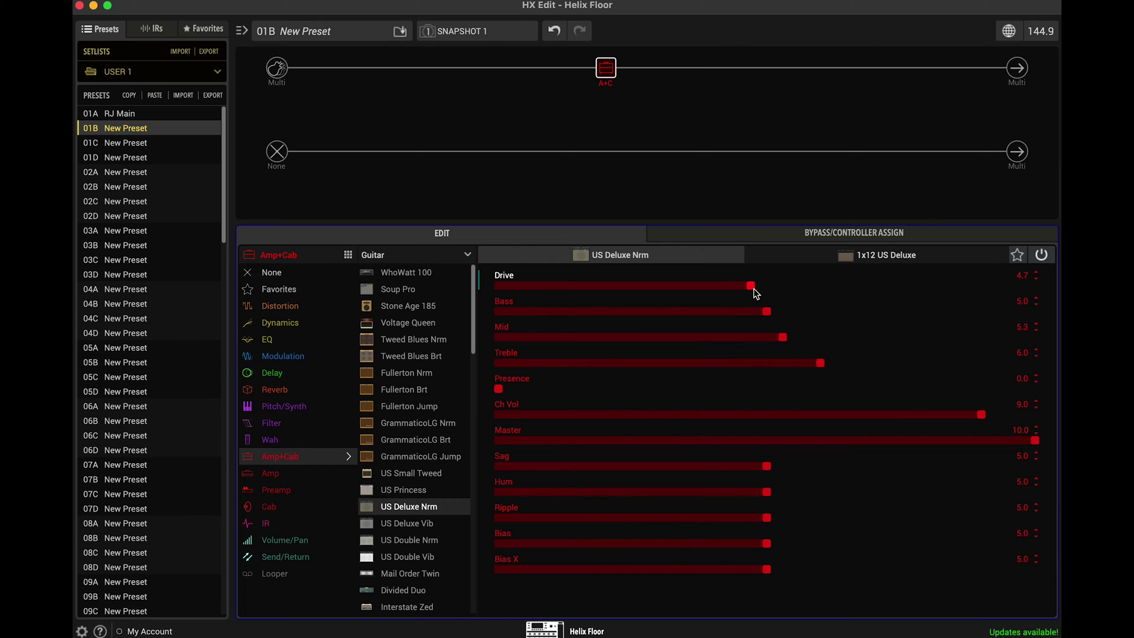
drag(756, 294, 800, 292)
drag(800, 289, 889, 287)
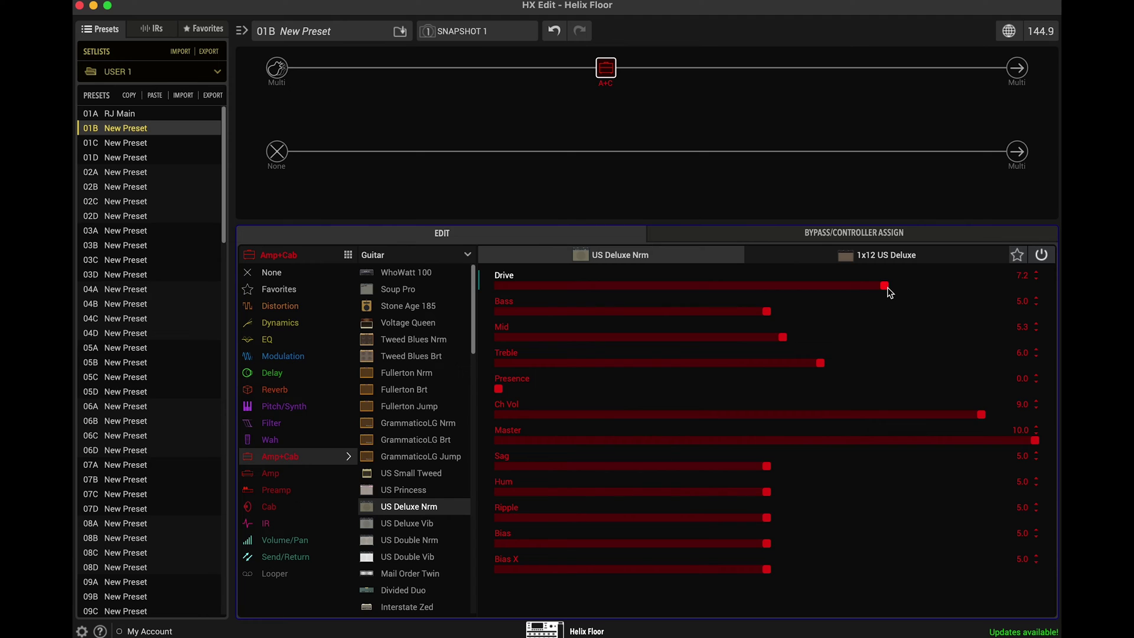
drag(765, 287, 725, 287)
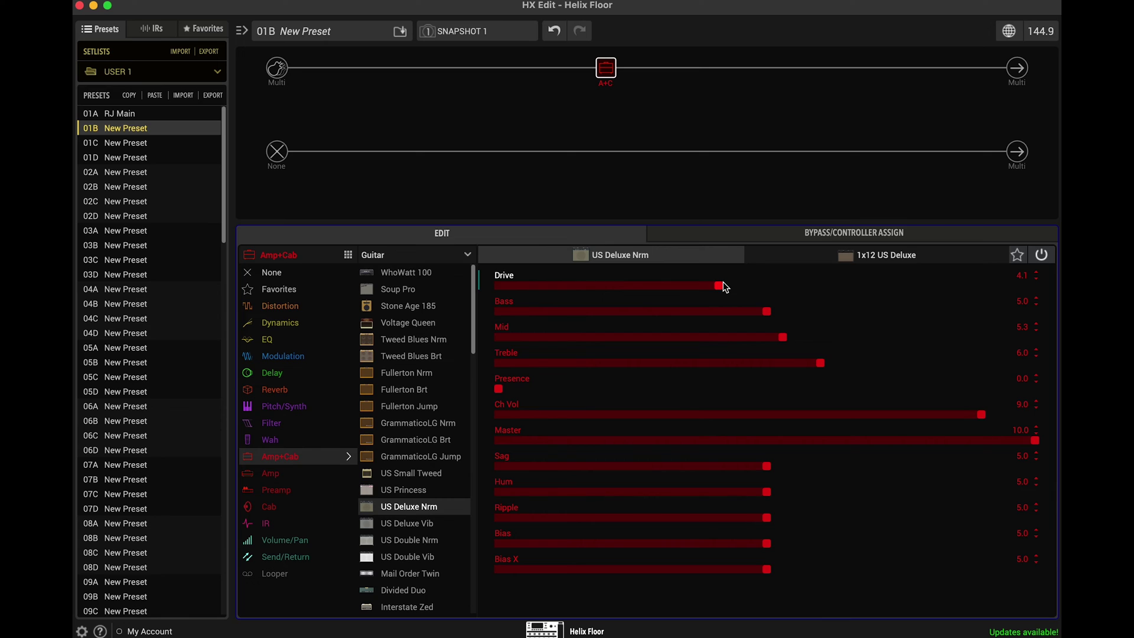
drag(652, 288, 612, 285)
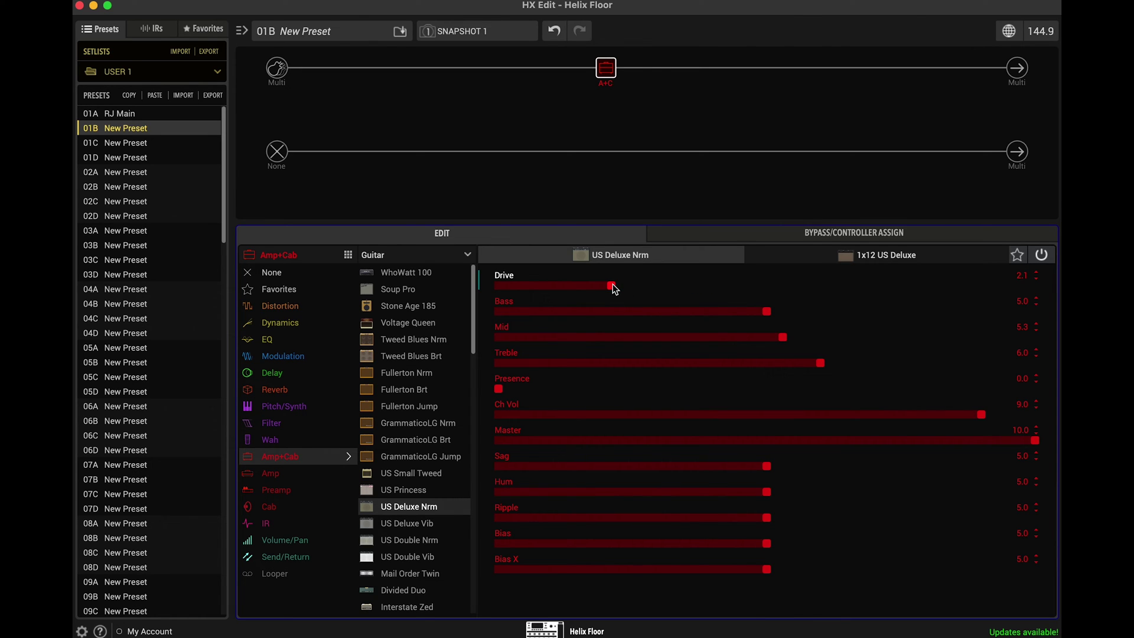
drag(614, 289, 670, 287)
Step: Turn the amp's Ch Vol up to 10.0 with Drive back around 3
drag(665, 285, 901, 286)
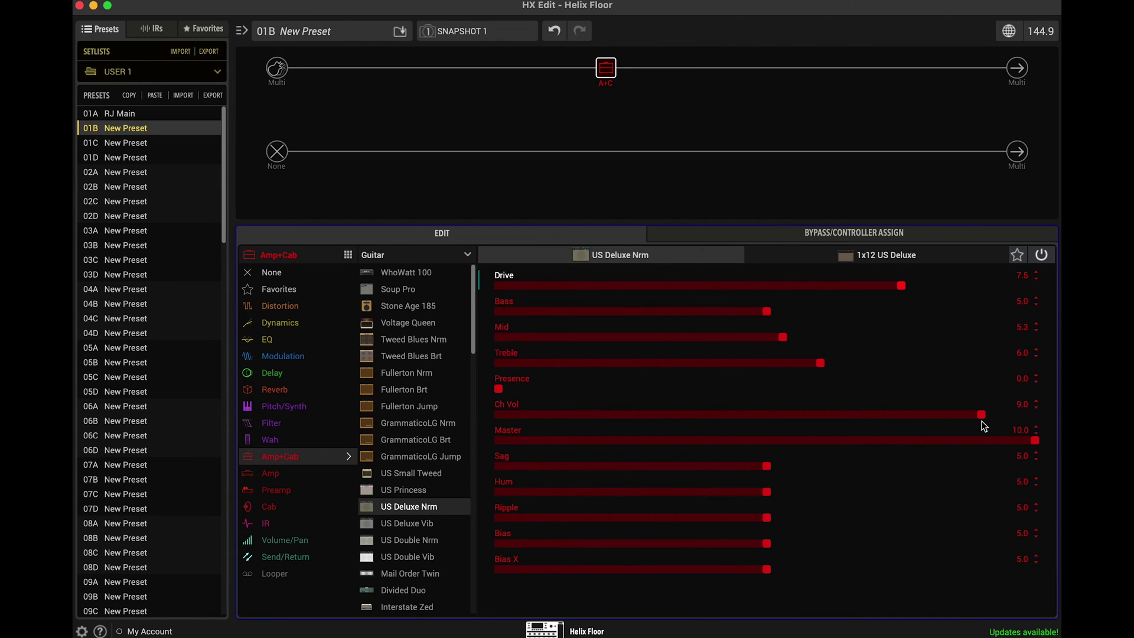
drag(982, 421, 817, 433)
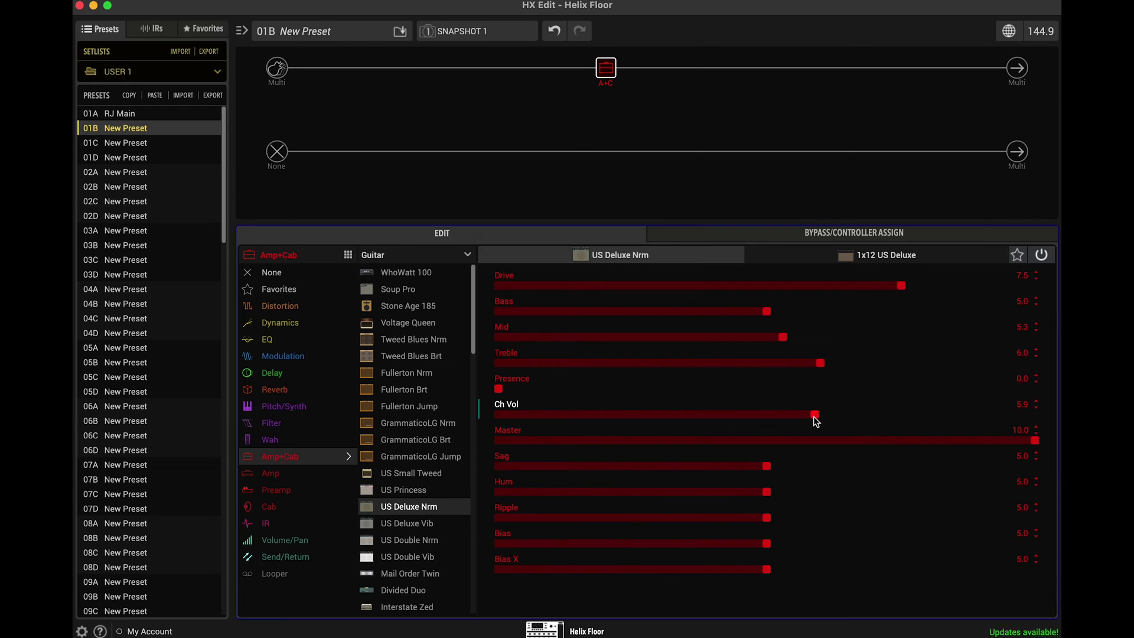
drag(815, 415, 766, 420)
mouse_move(653, 288)
mouse_down()
mouse_move(618, 289)
mouse_move(661, 290)
mouse_up()
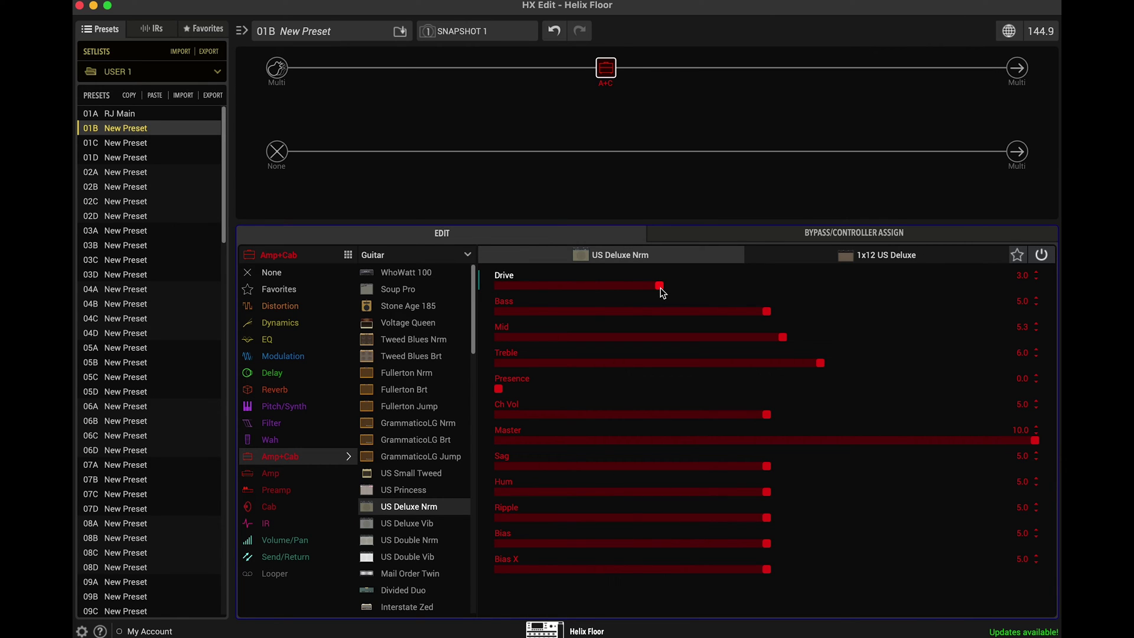
drag(771, 417, 1004, 420)
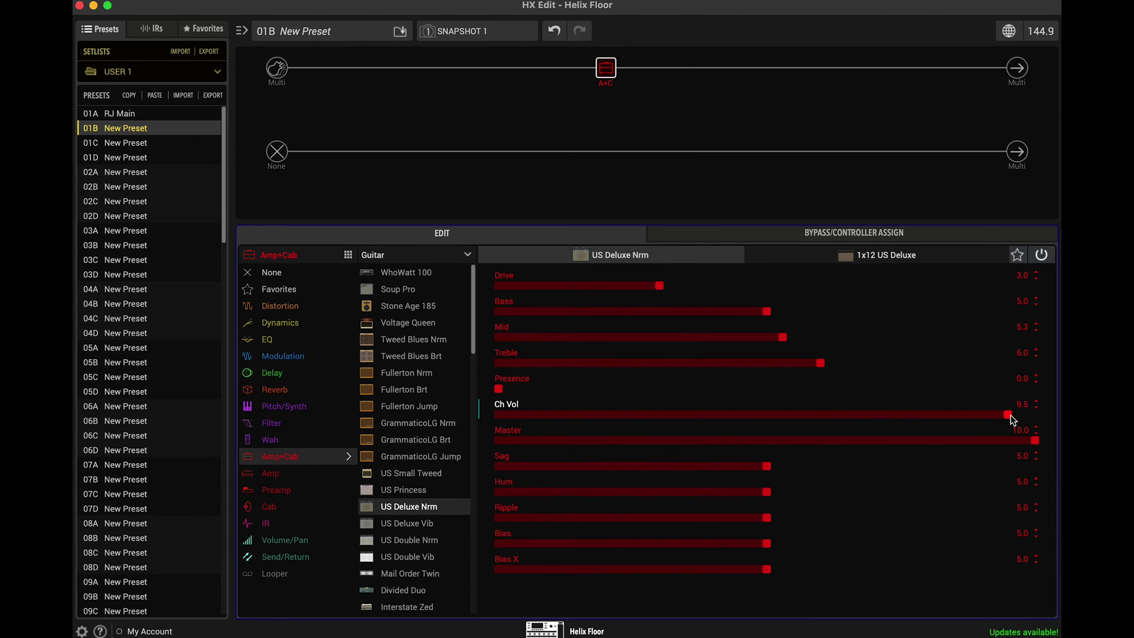
drag(1024, 415, 1053, 418)
Step: Fine-tune the amp to Drive 3.4, Mid 5.5 and Treble 5.8
drag(660, 289, 684, 293)
drag(767, 312, 773, 337)
mouse_move(820, 363)
mouse_down()
mouse_move(788, 363)
mouse_move(810, 365)
mouse_up()
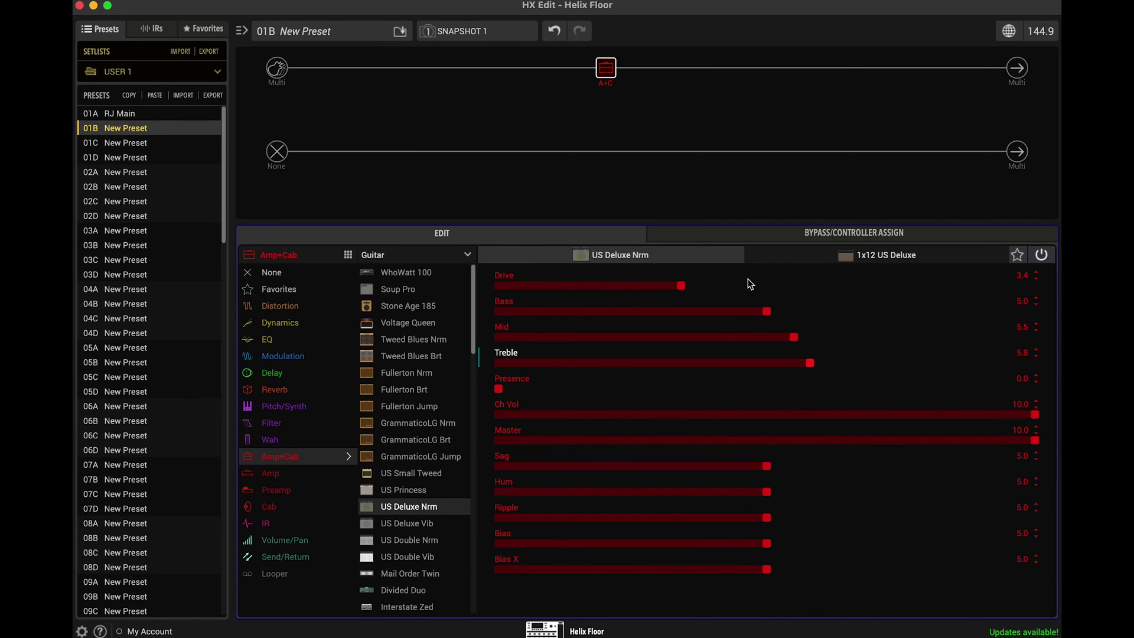
mouse_move(593, 84)
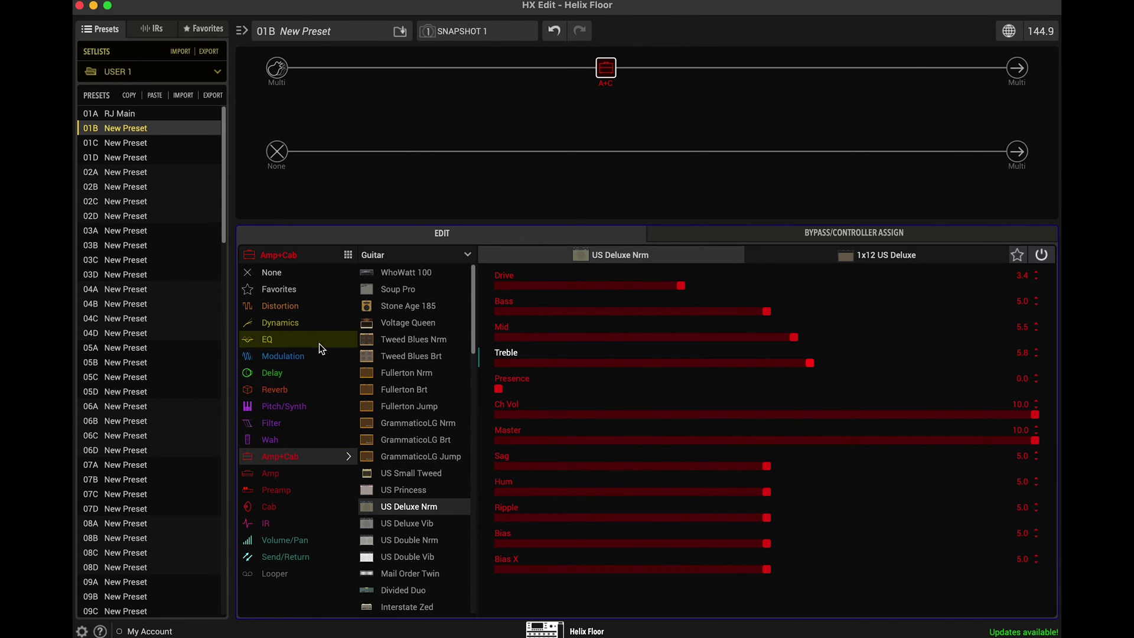
mouse_move(629, 87)
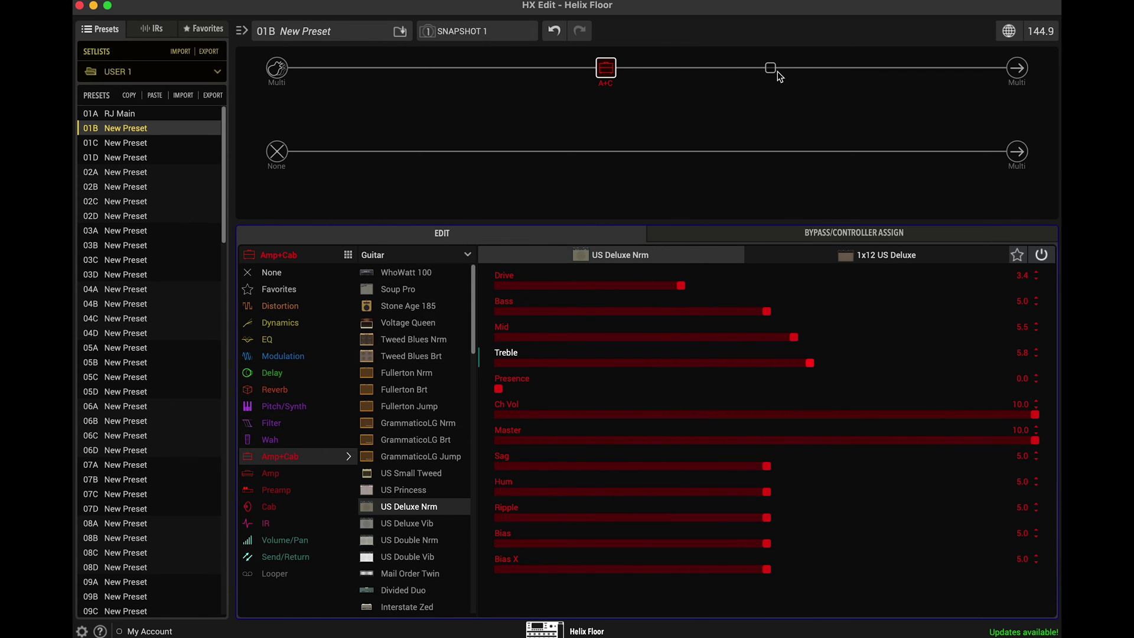
click(777, 71)
click(609, 81)
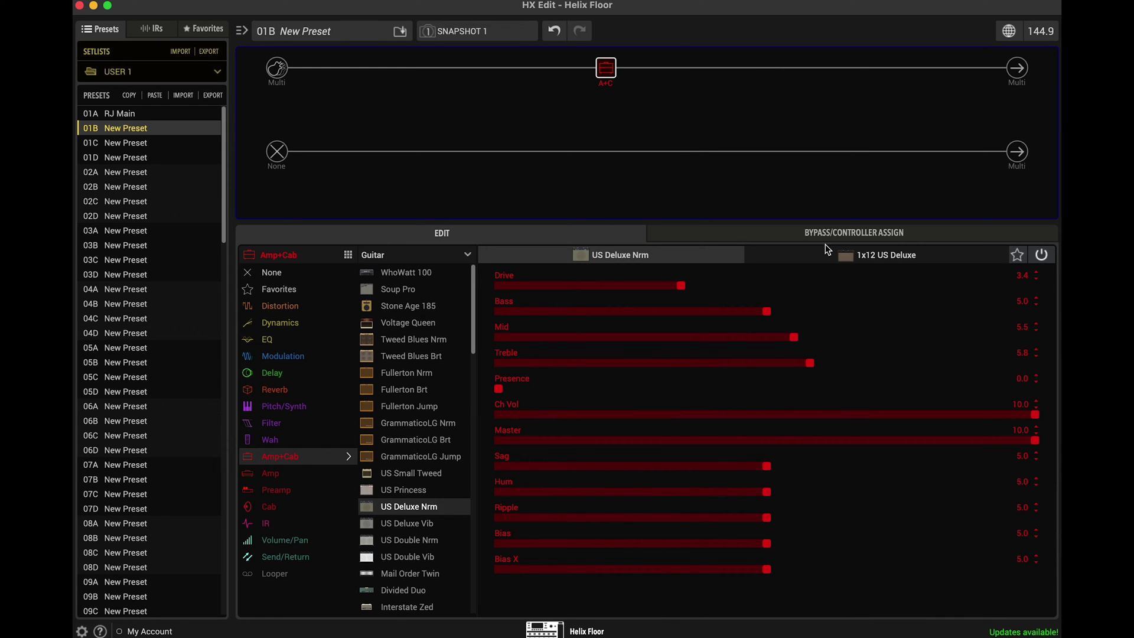
click(796, 254)
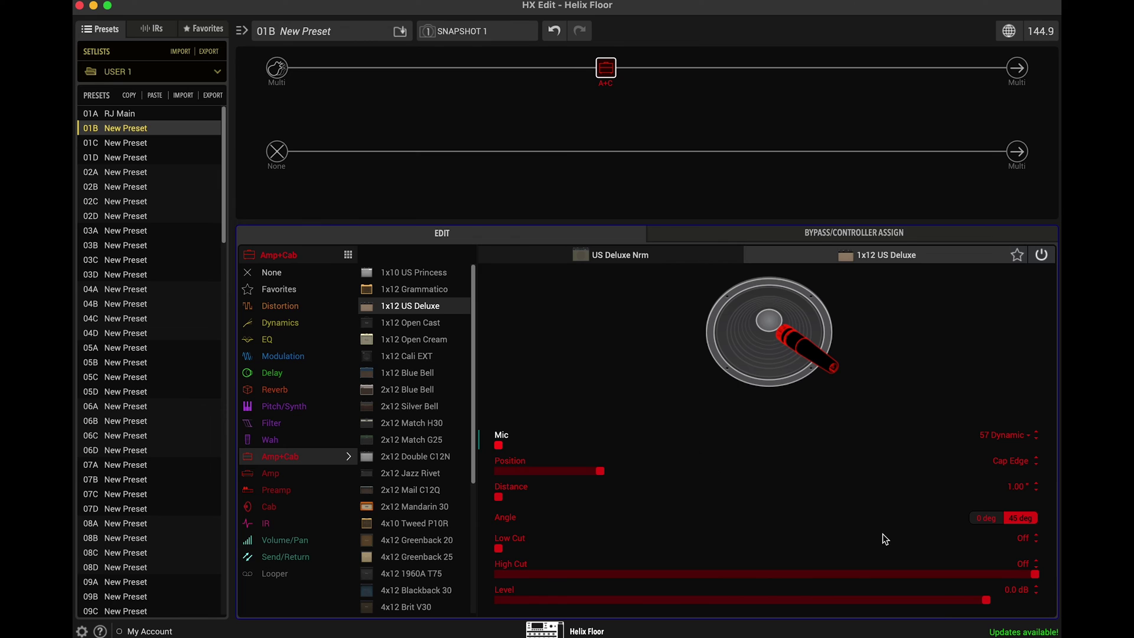
Step: Set the 1x12 US Deluxe cab to Level -1.3 dB, Low Cut 80 Hz, High Cut 8.0 kHz
drag(962, 588, 952, 588)
drag(499, 548, 567, 550)
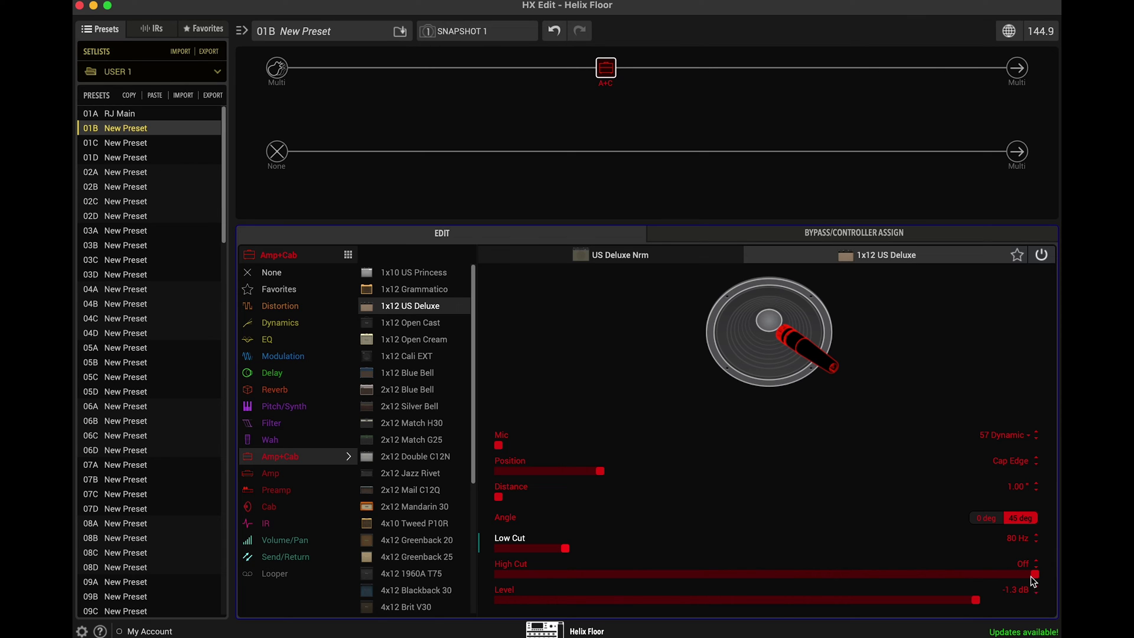
drag(1032, 576, 704, 583)
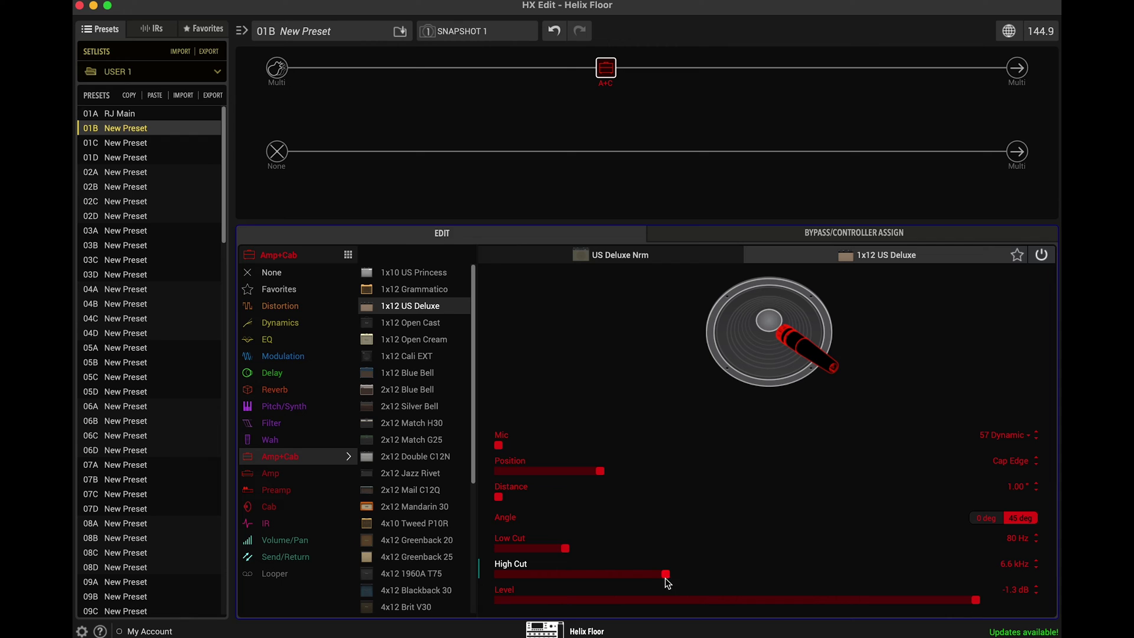
drag(665, 578, 704, 573)
Step: Add a stereo Dynamic Hall reverb after the amp and start shortening its Decay
click(794, 70)
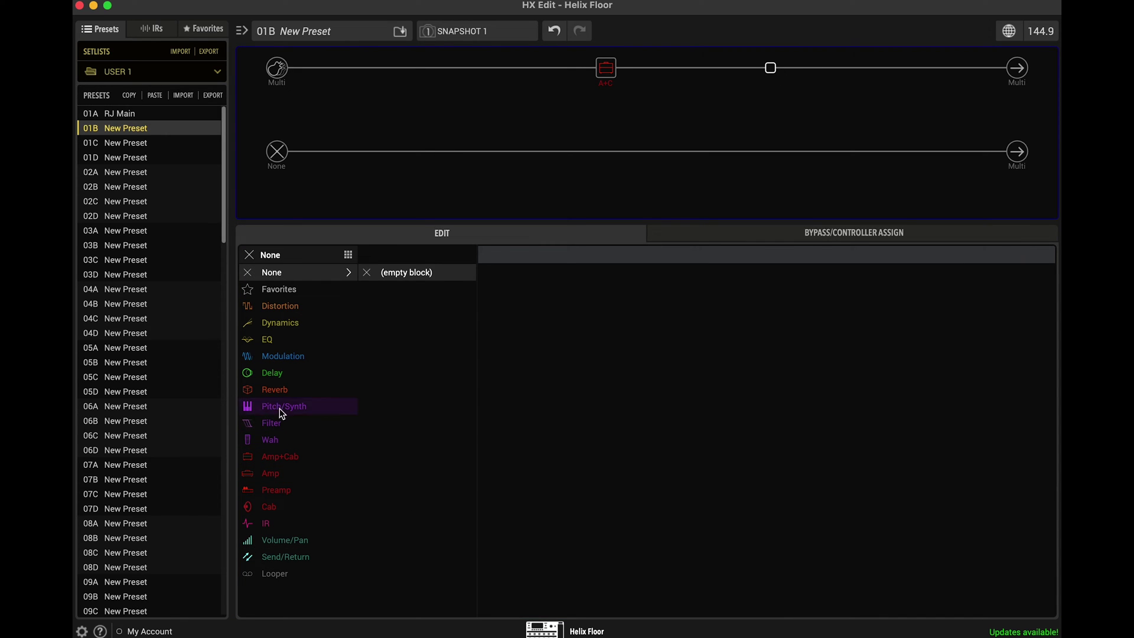
click(278, 391)
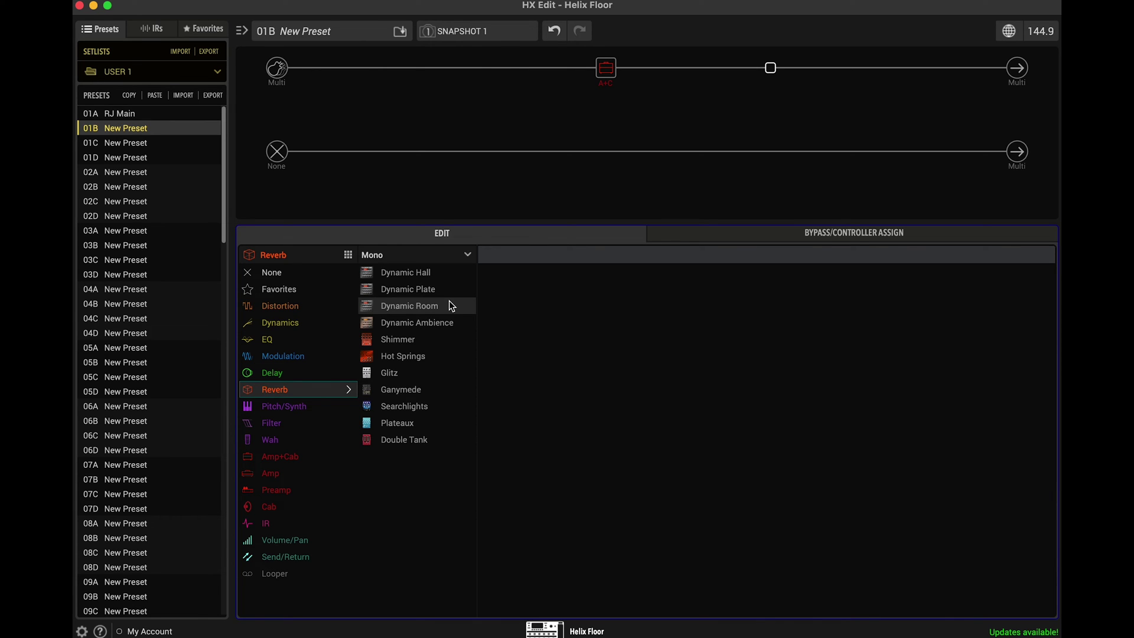
click(466, 260)
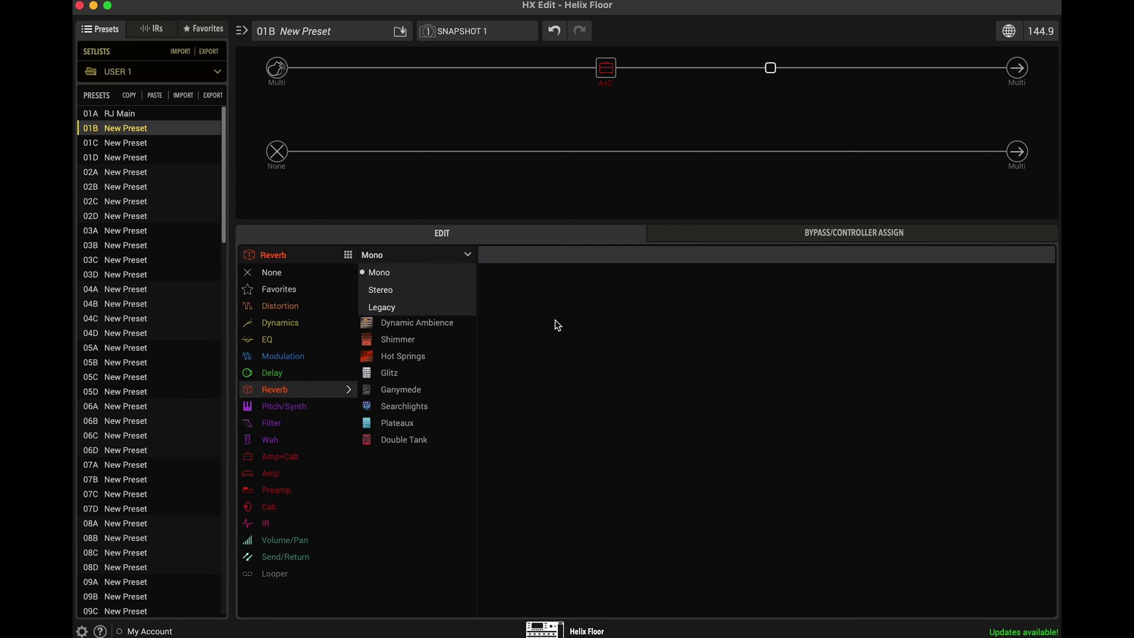
click(398, 289)
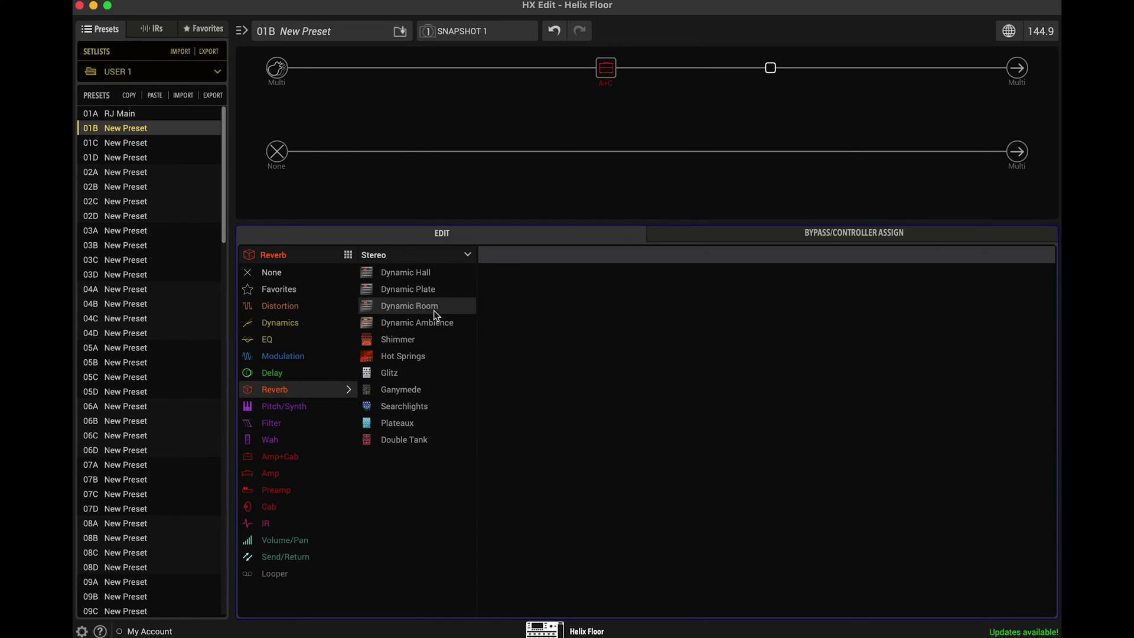
click(447, 271)
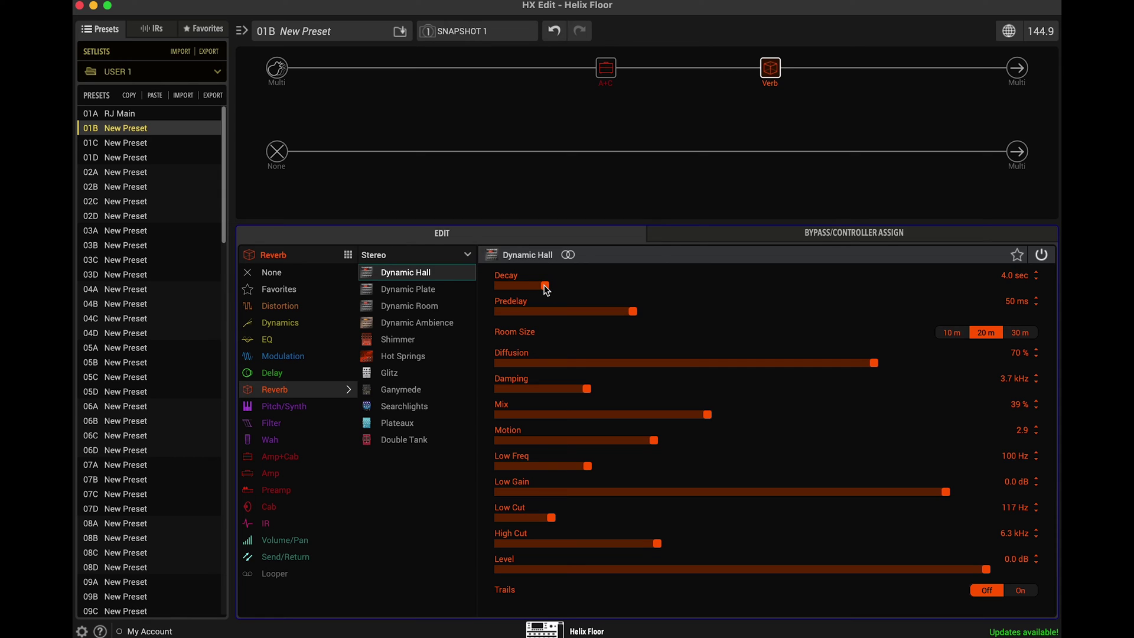
drag(548, 285, 522, 290)
Step: Set the Dynamic Hall reverb to Decay 0.8 sec and Mix 26%
click(706, 416)
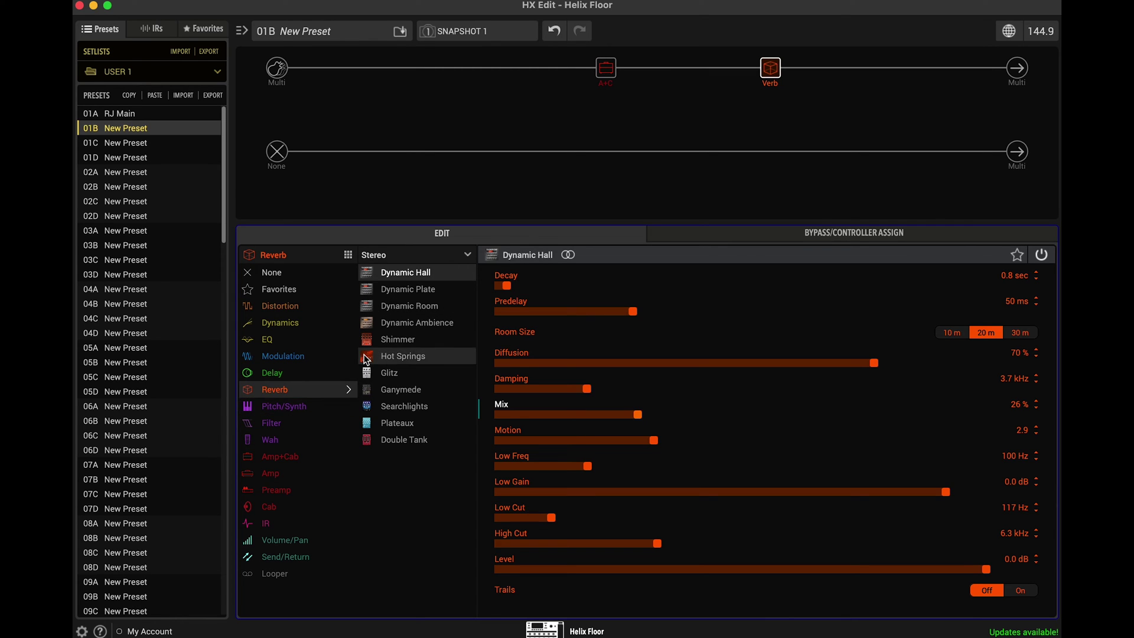
click(308, 307)
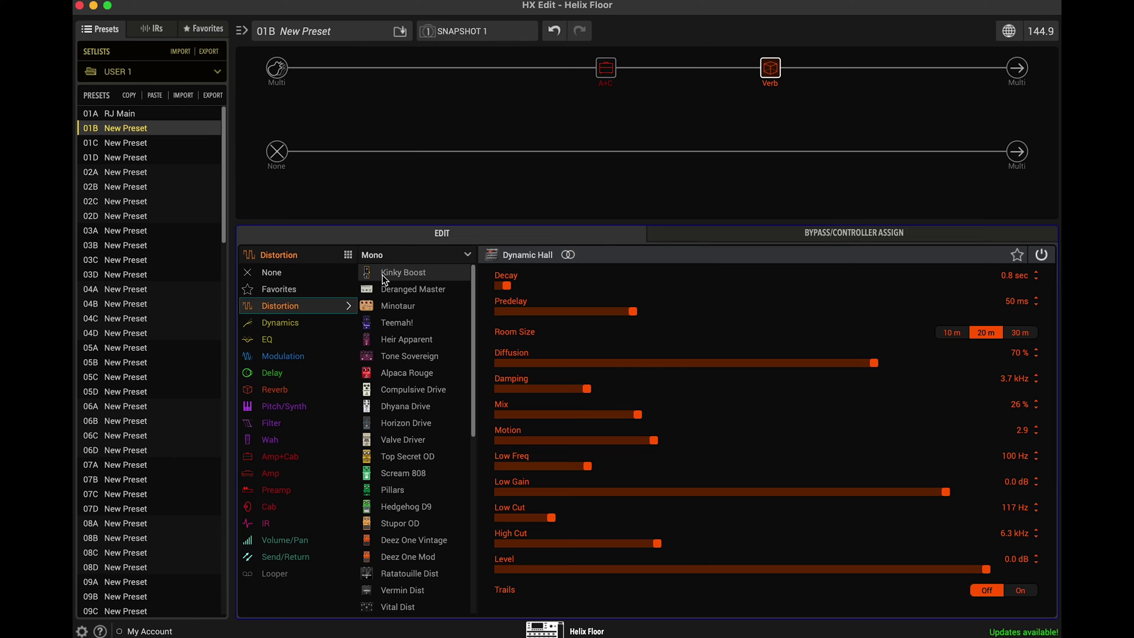
Step: In the slot before the amp, audition Kinky Boost, Deranged Master, Minotaur and Teemah!, then keep Hedgehog D9
scroll(392, 463, down, 5)
scroll(392, 463, up, 5)
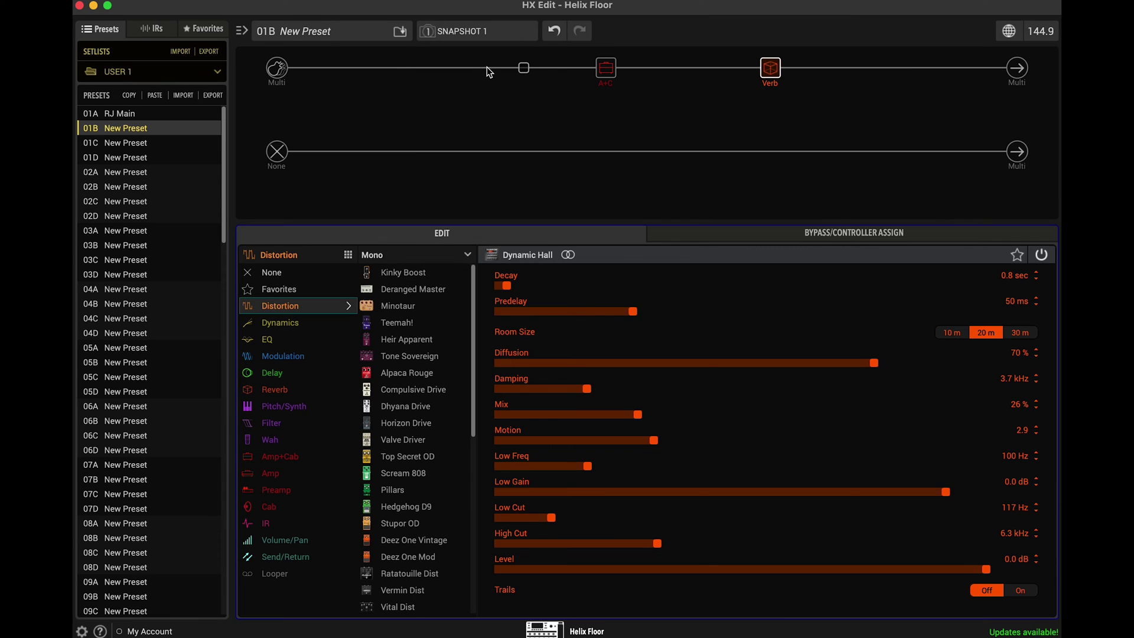
click(513, 73)
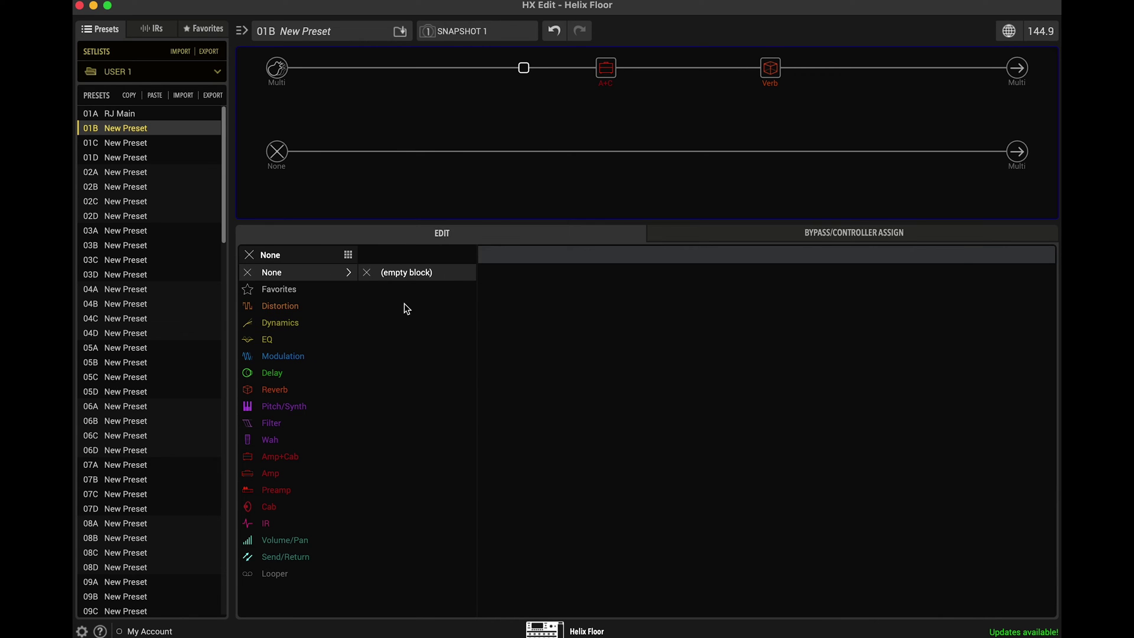
click(313, 310)
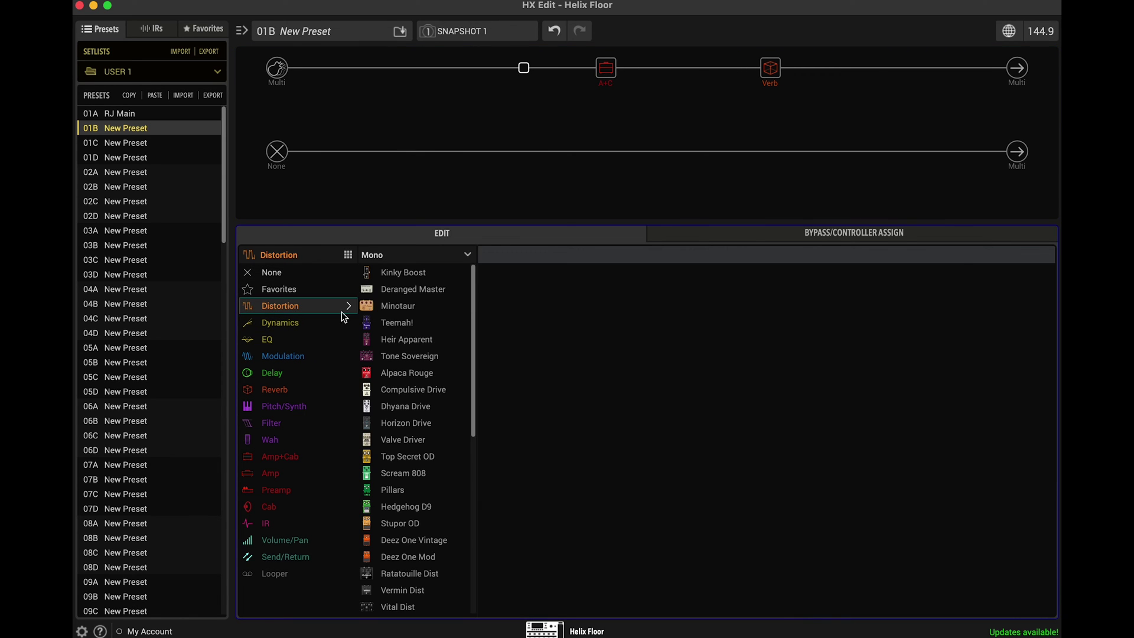
click(421, 274)
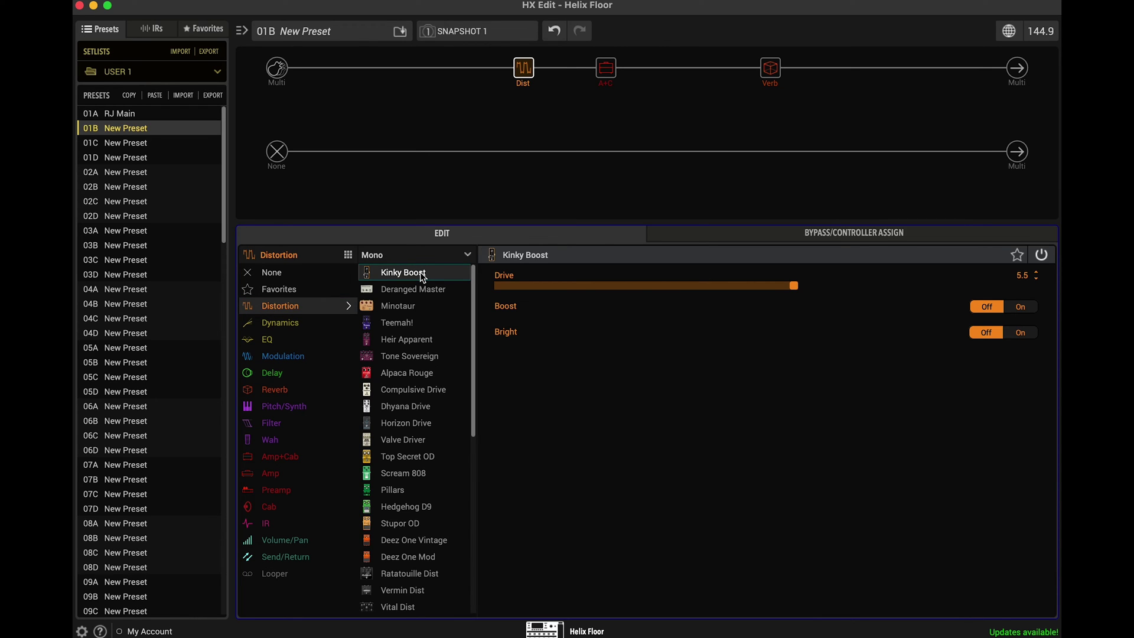
click(418, 289)
click(416, 306)
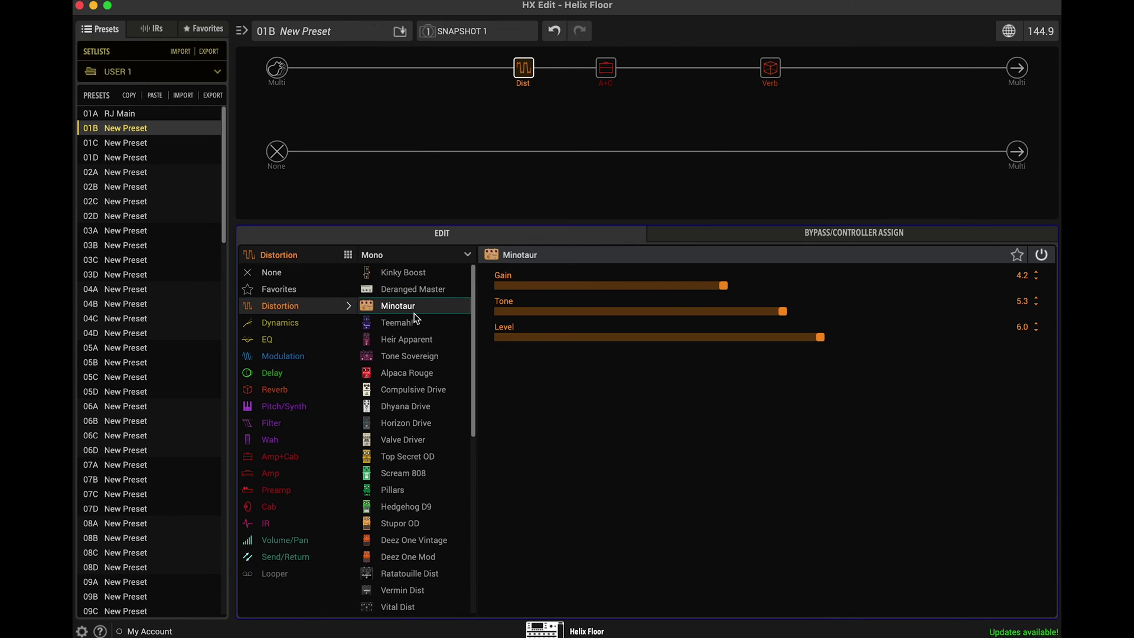
click(415, 325)
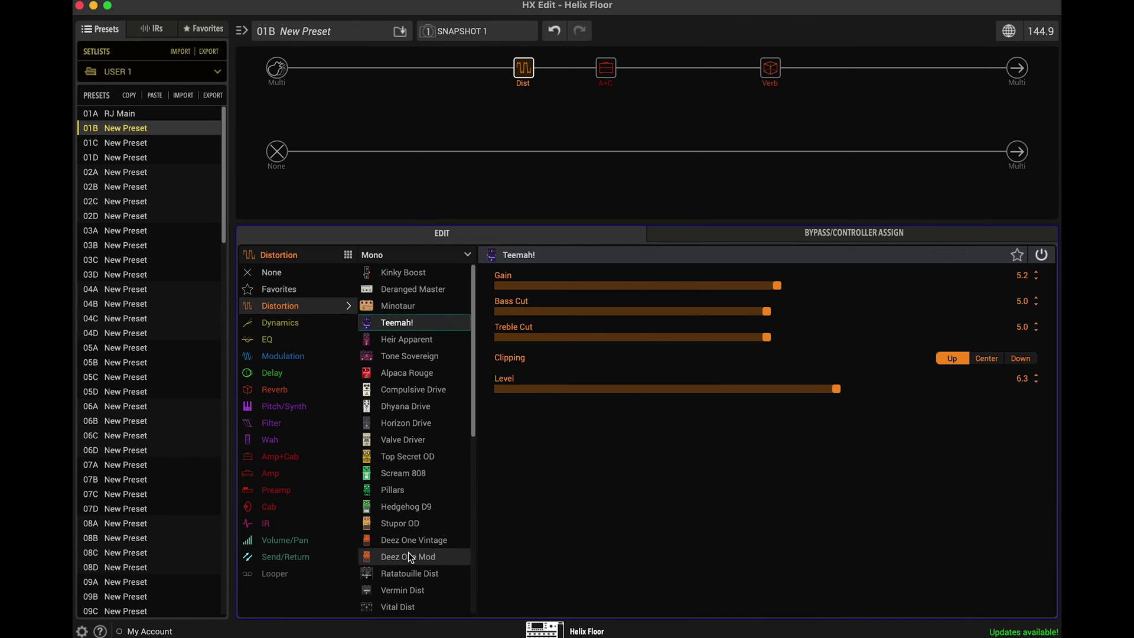
click(428, 506)
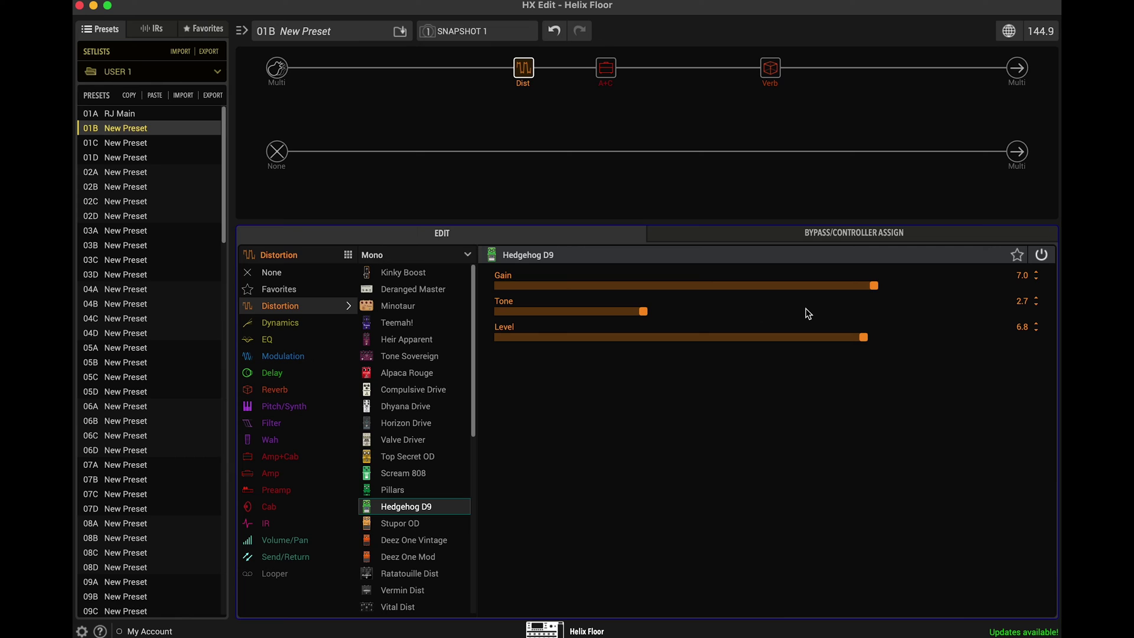
Step: Drop the Hedgehog D9 Level to 6.6, then toggle its bypass to compare, leaving it on
drag(864, 339, 853, 340)
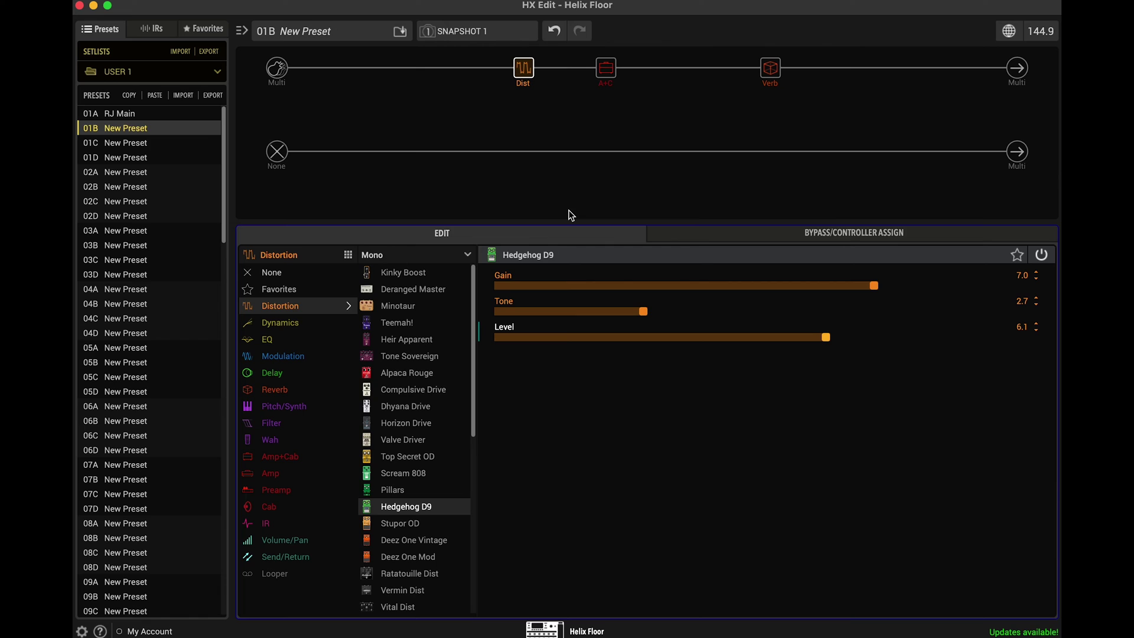
mouse_move(522, 75)
click(517, 52)
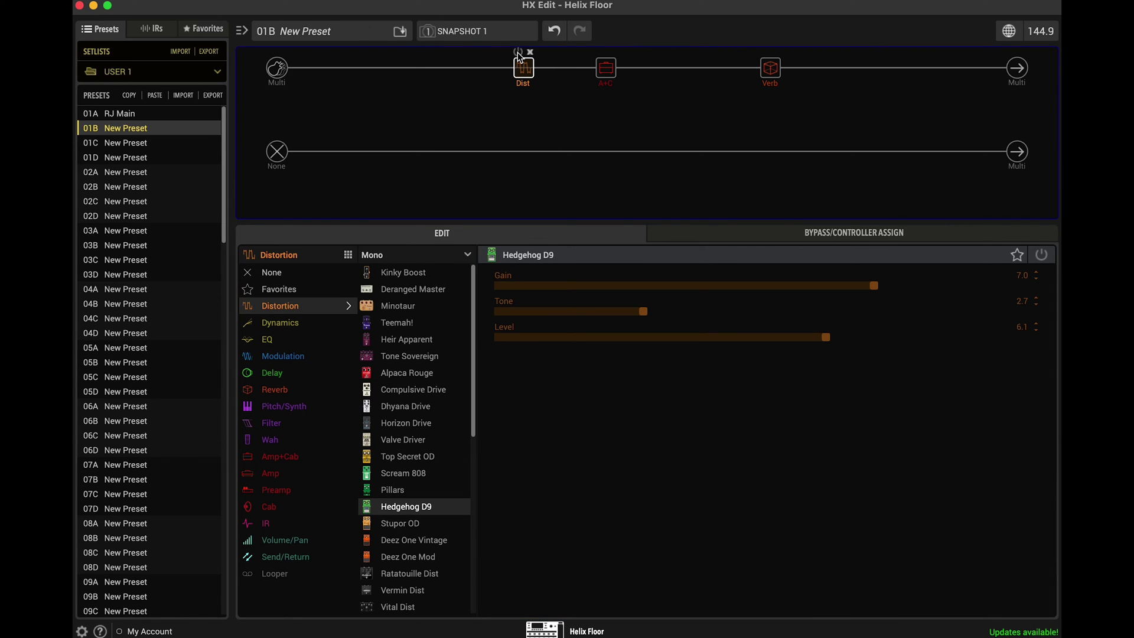
click(517, 52)
click(518, 52)
click(517, 52)
click(517, 52)
click(517, 52)
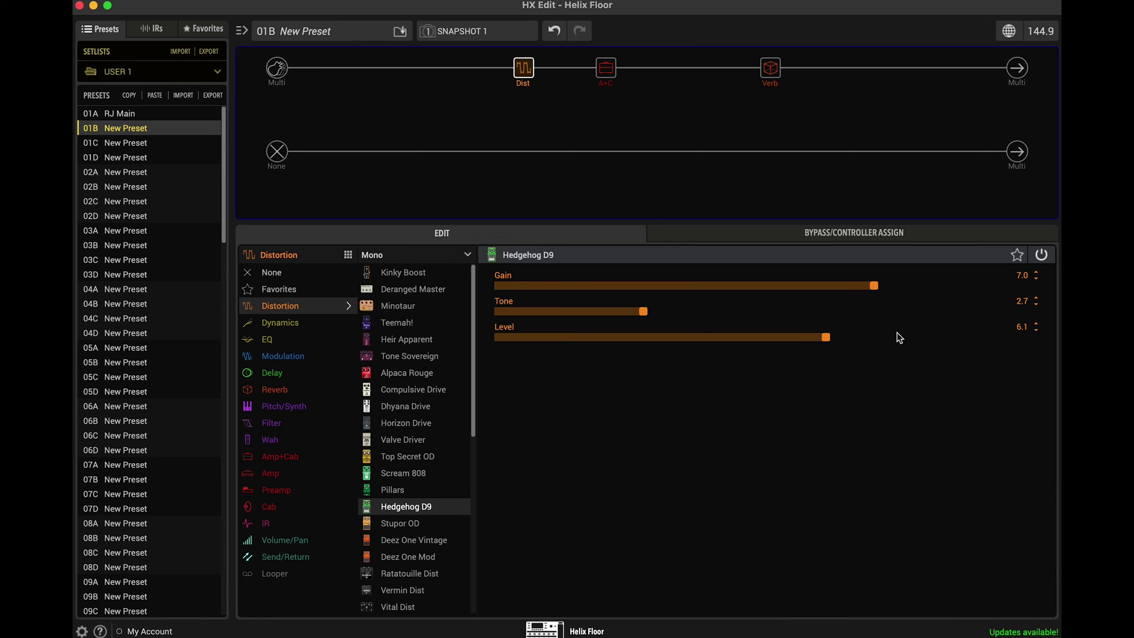
Step: Raise the Hedgehog D9 Level to 8.4
click(820, 339)
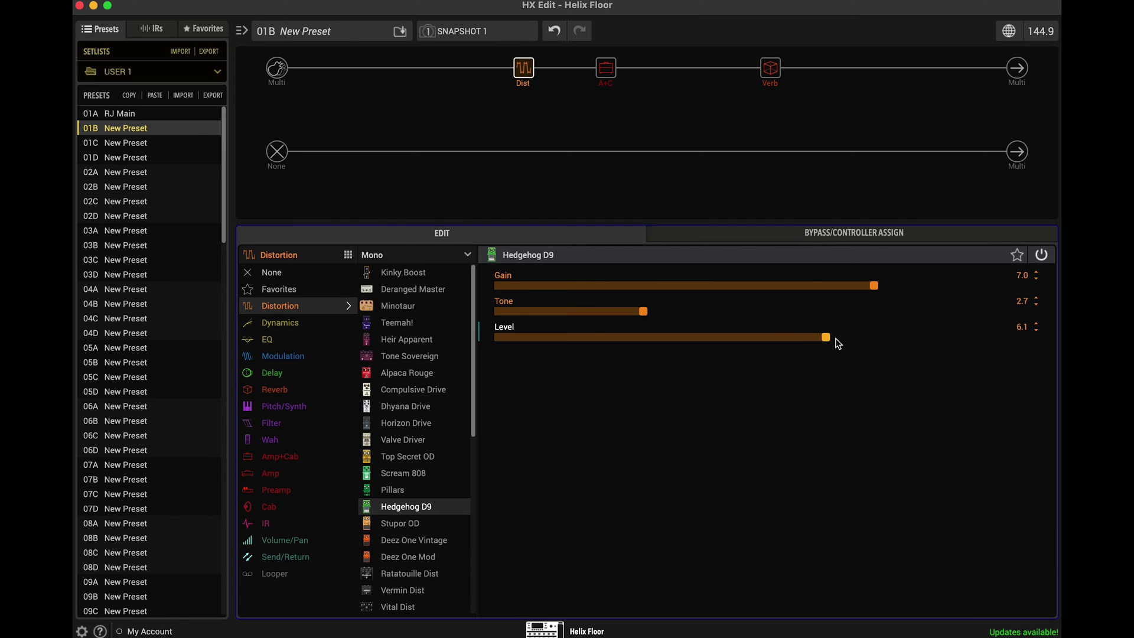
drag(877, 338, 915, 335)
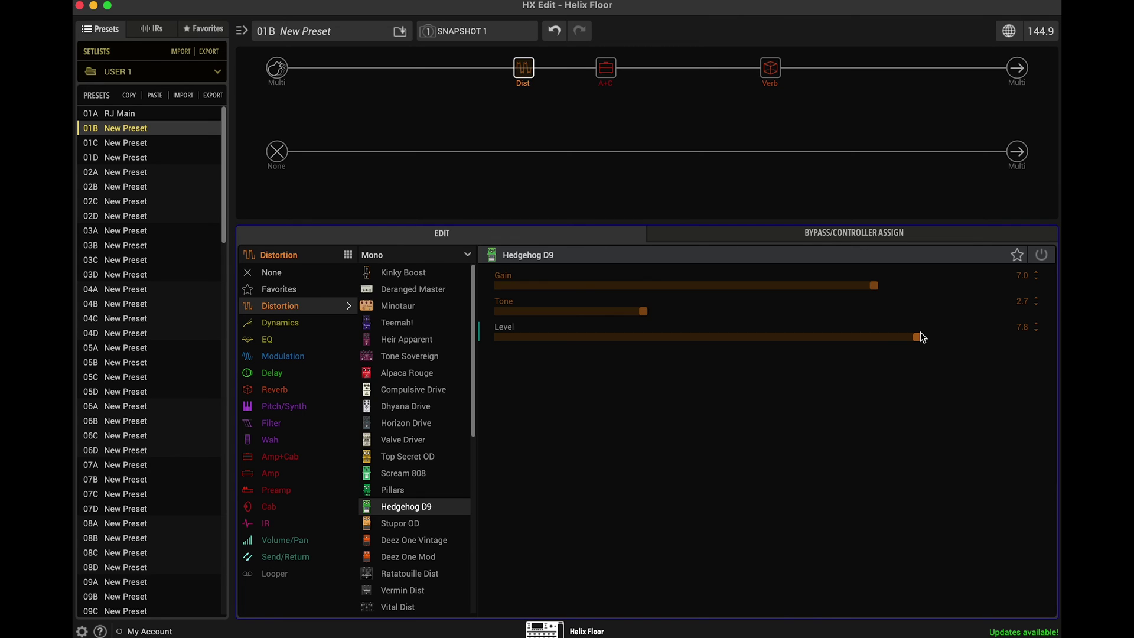
drag(921, 334, 939, 338)
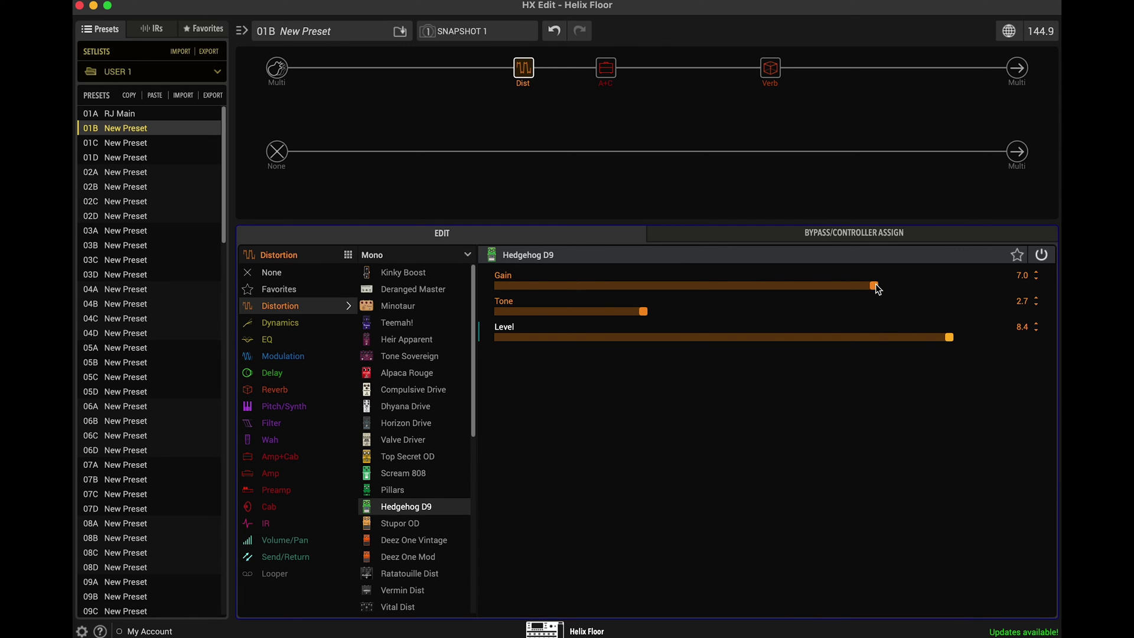
Step: Dial the Hedgehog D9 down to Gain 4.9 and Tone 2.3, and raise Level to 8.6
drag(872, 287, 756, 290)
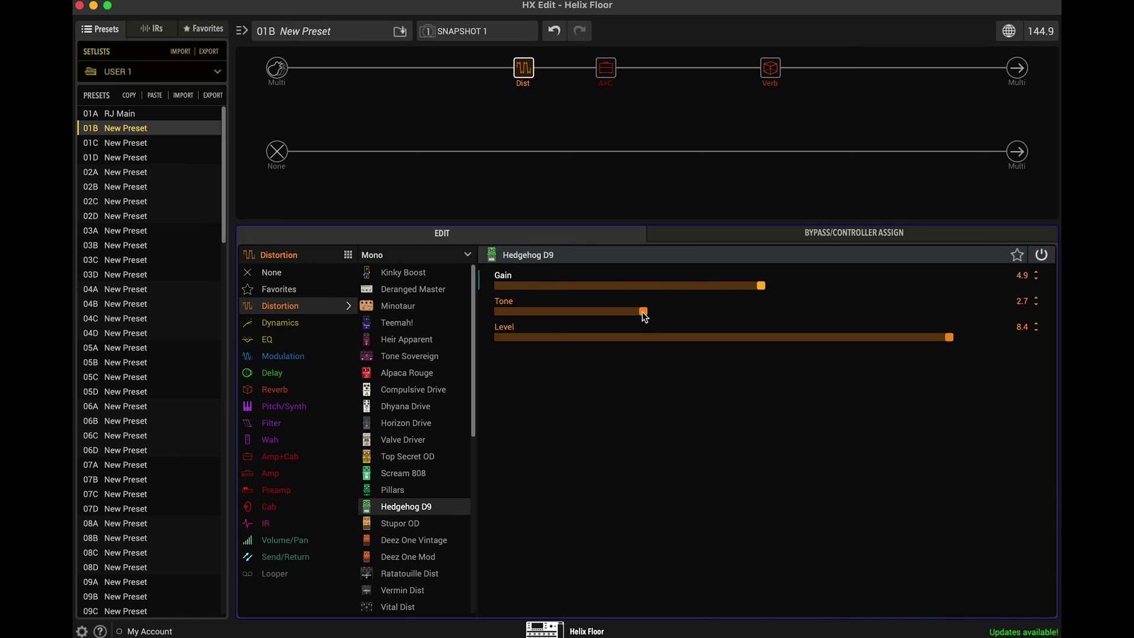
drag(643, 311, 620, 312)
drag(612, 313, 623, 312)
drag(951, 337, 959, 335)
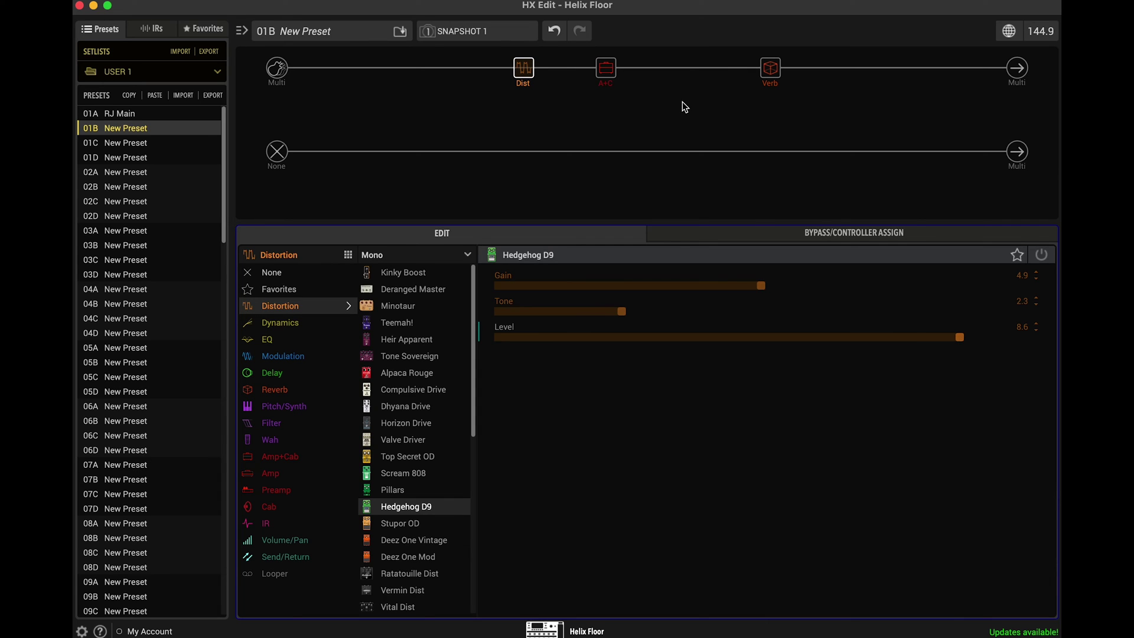
Step: Insert a Modulation > Optical Trem between amp and reverb and slow its Speed to 5.0
click(698, 74)
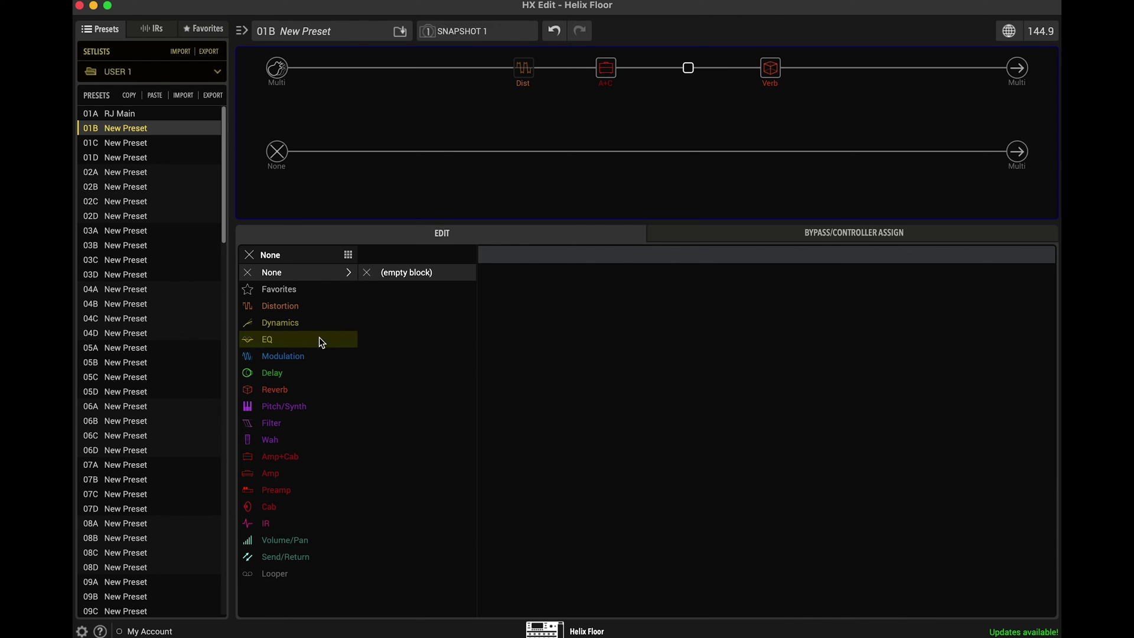
mouse_move(618, 65)
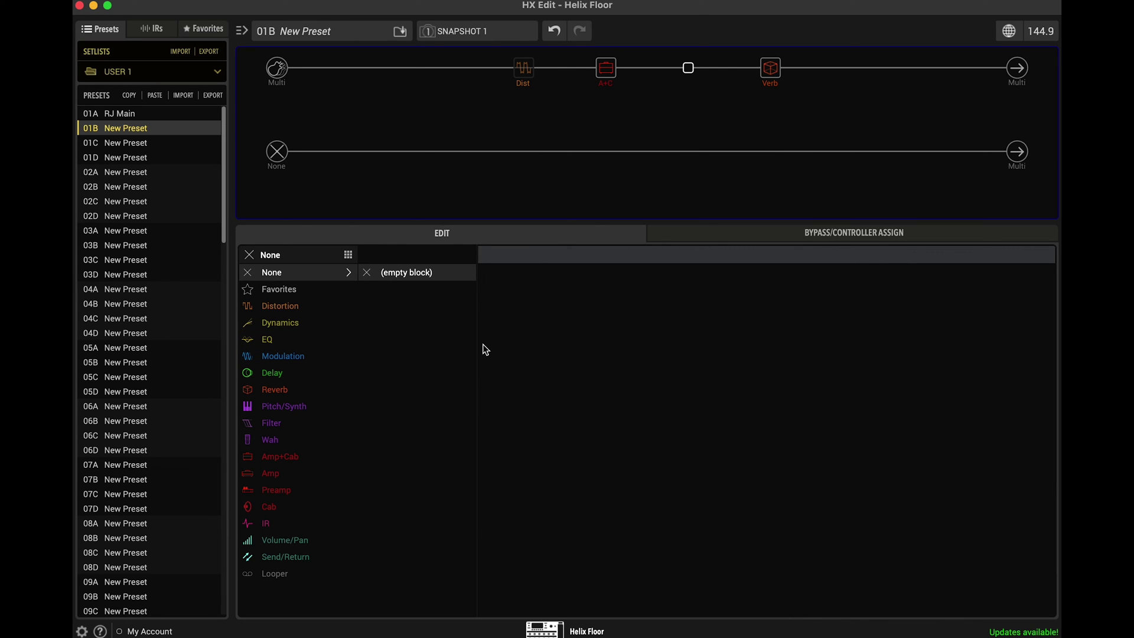
click(293, 356)
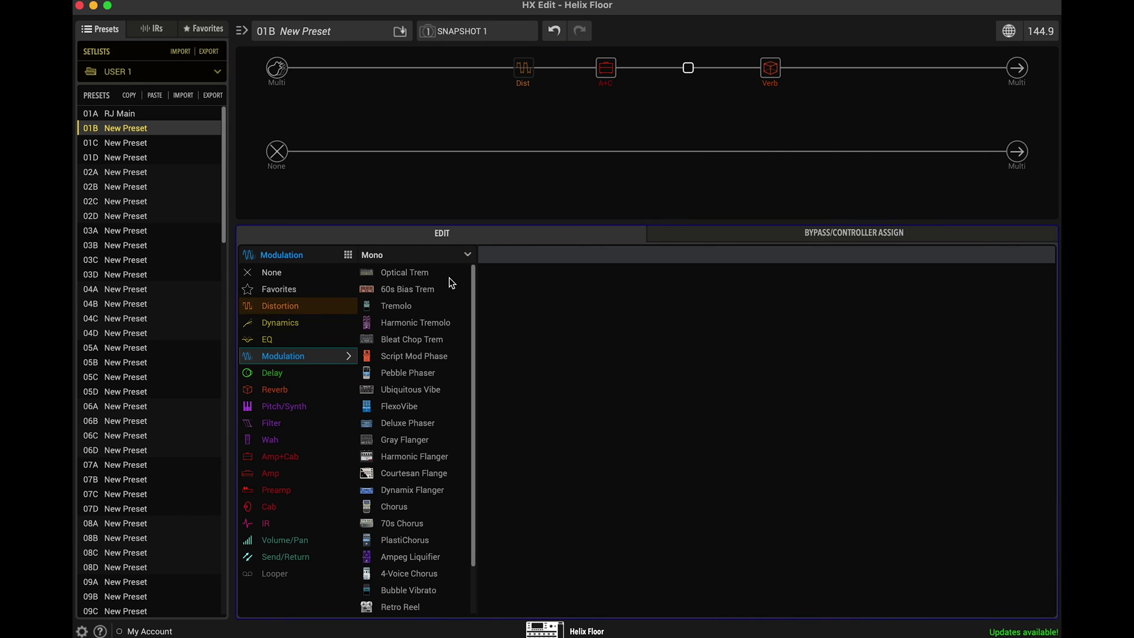
click(415, 274)
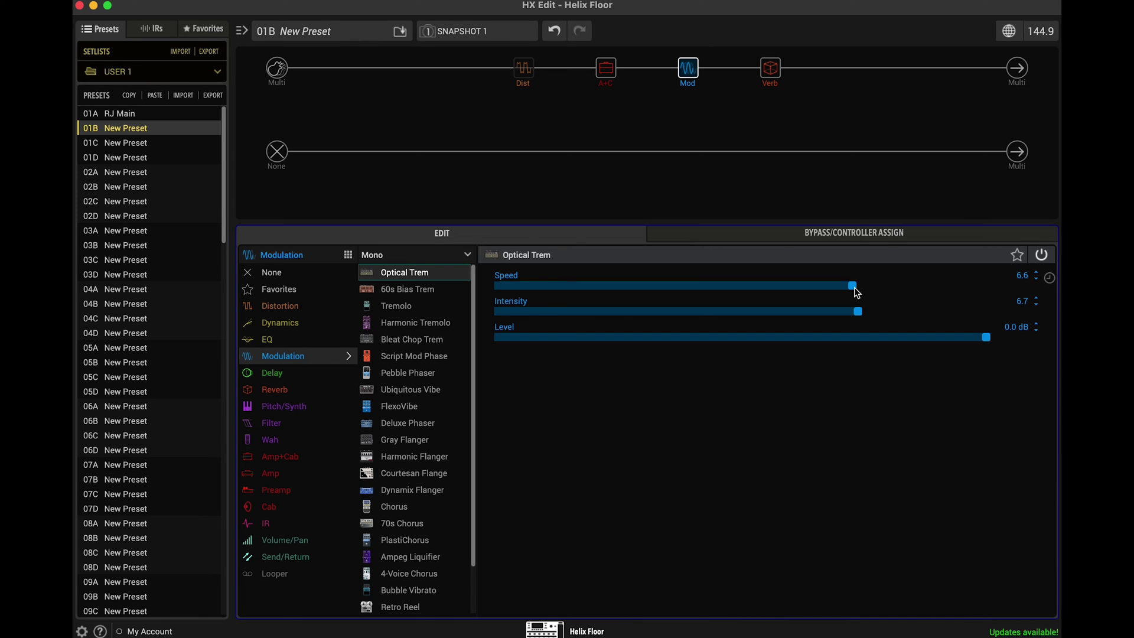
drag(854, 287, 764, 288)
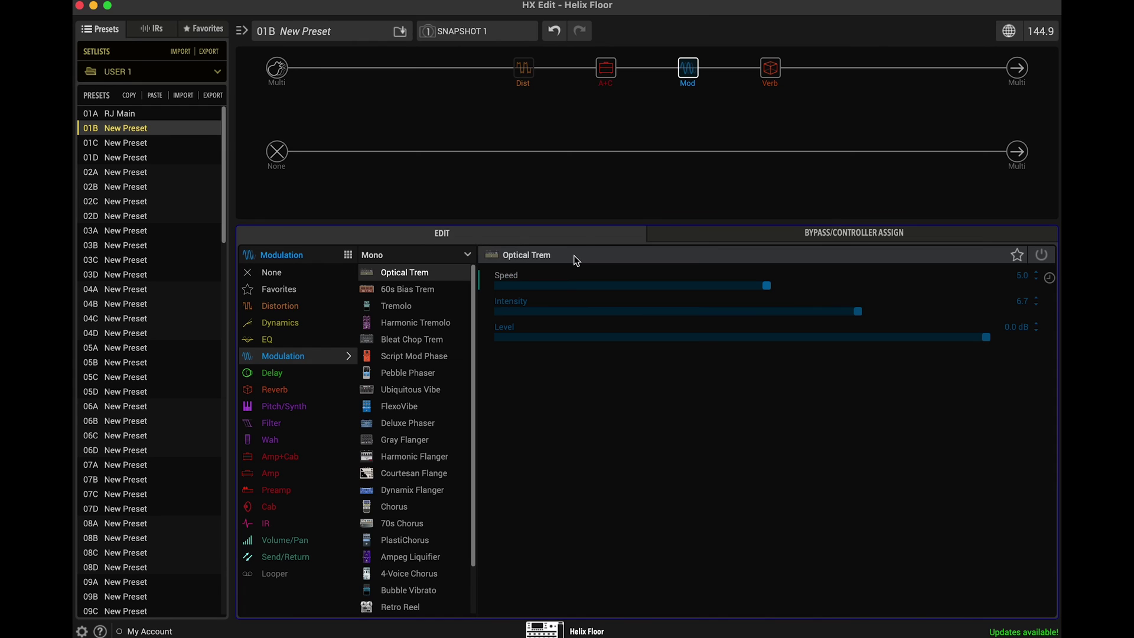
click(851, 69)
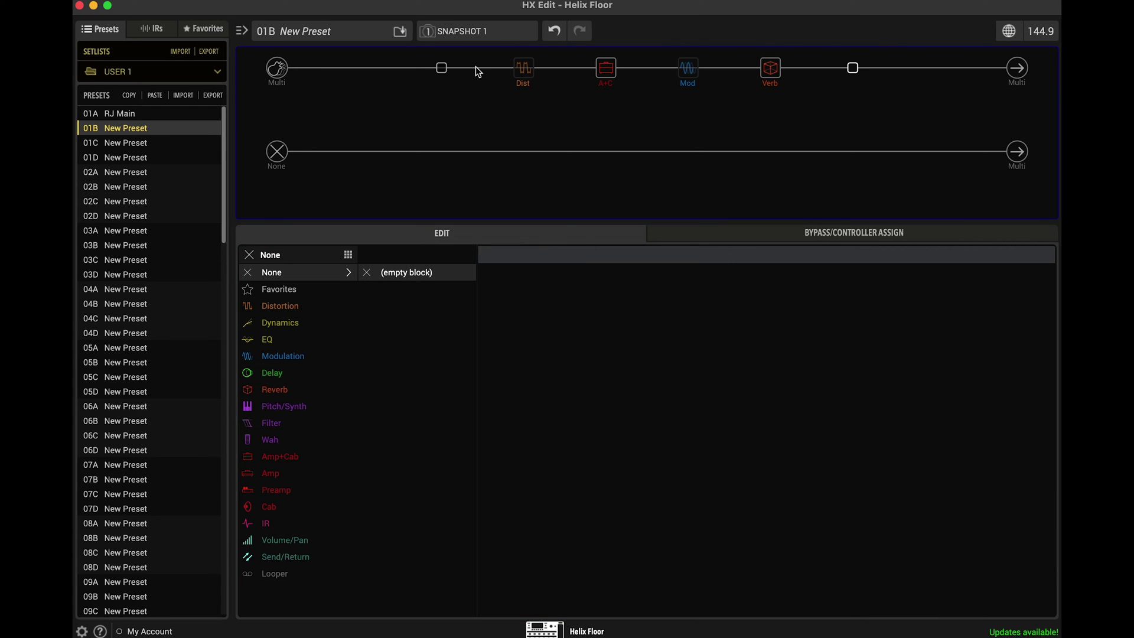
Step: Add a Distortion > Scream 808 block in the empty slot near the Hedgehog D9
click(530, 69)
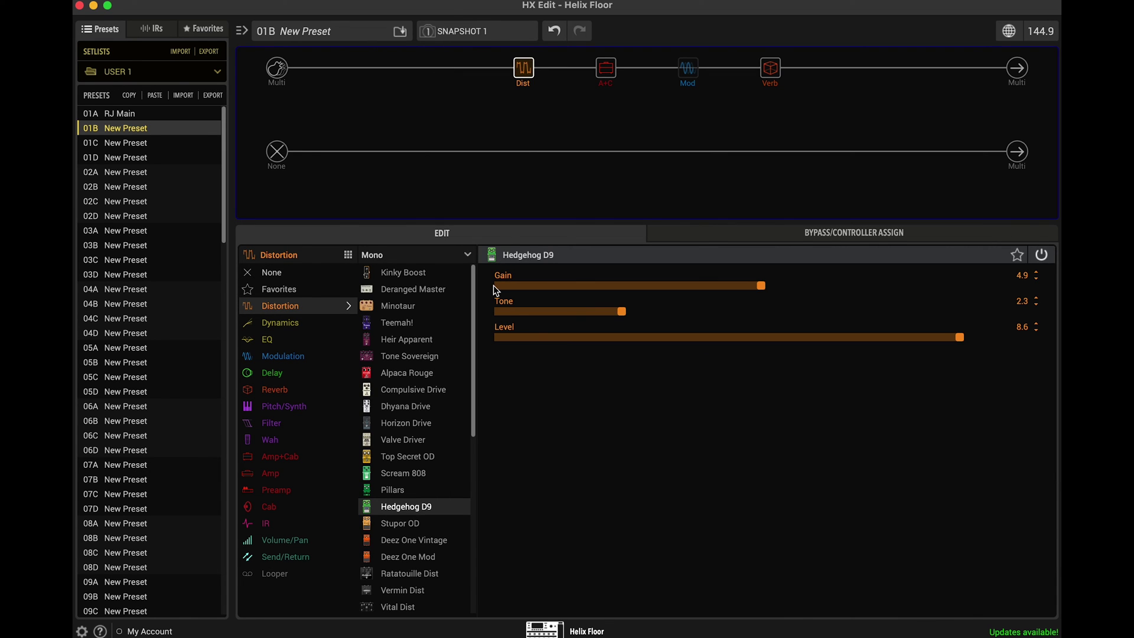
click(440, 72)
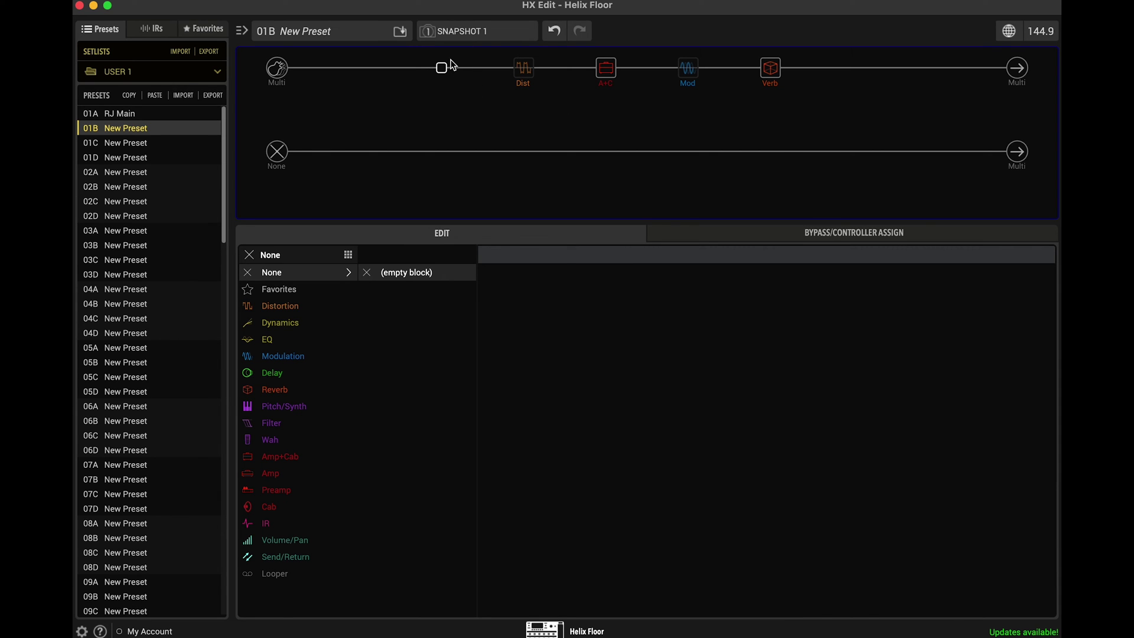
click(279, 306)
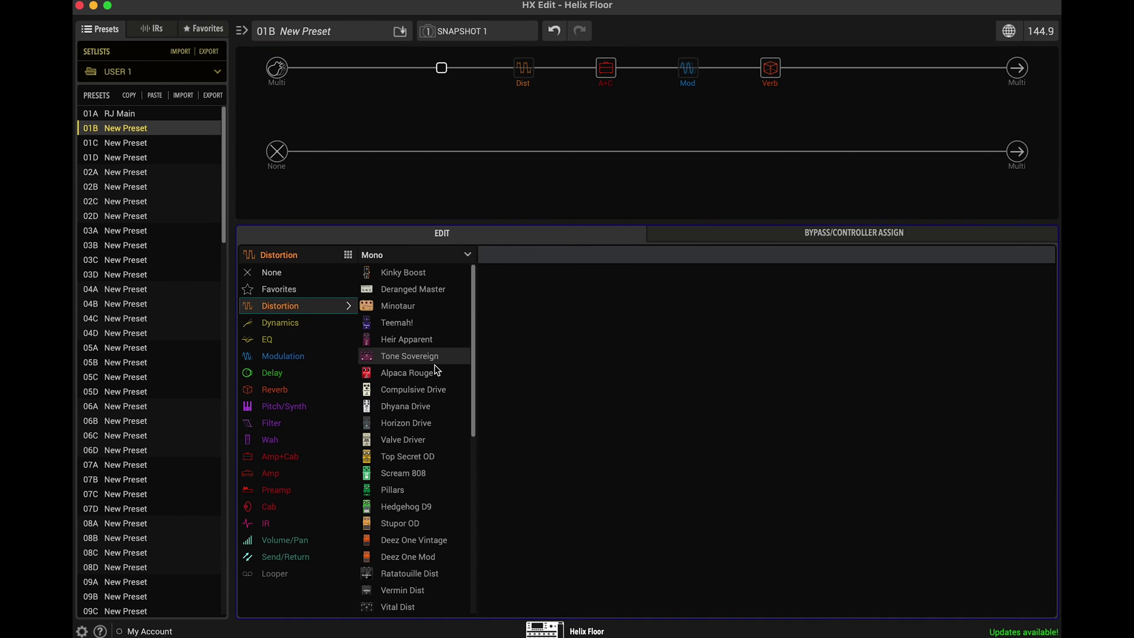
scroll(438, 389, up, 10)
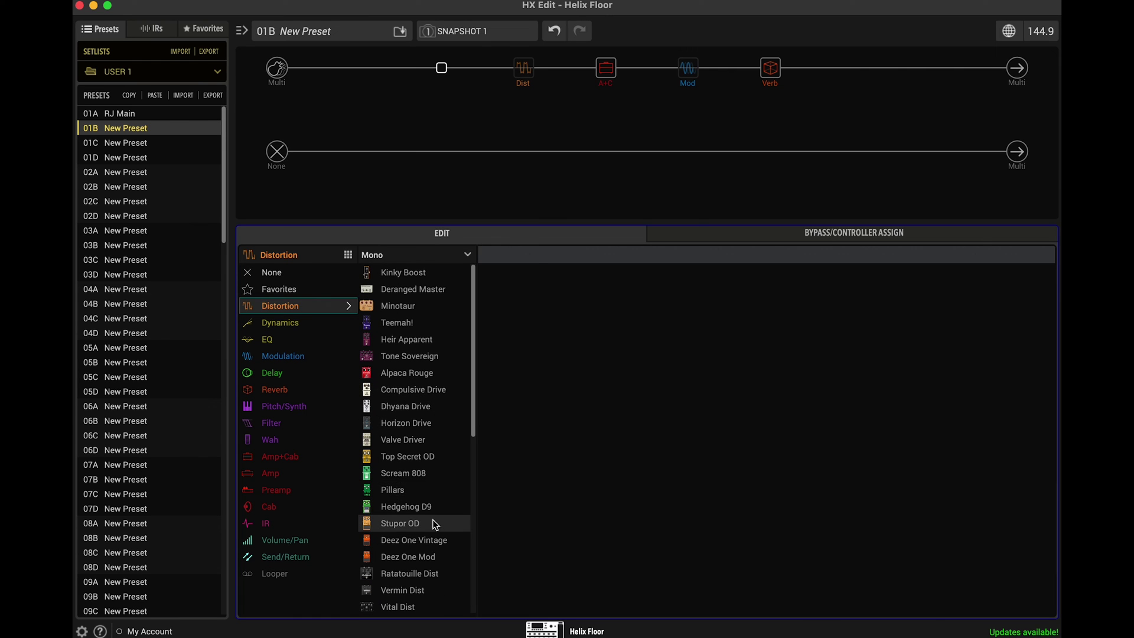
click(417, 482)
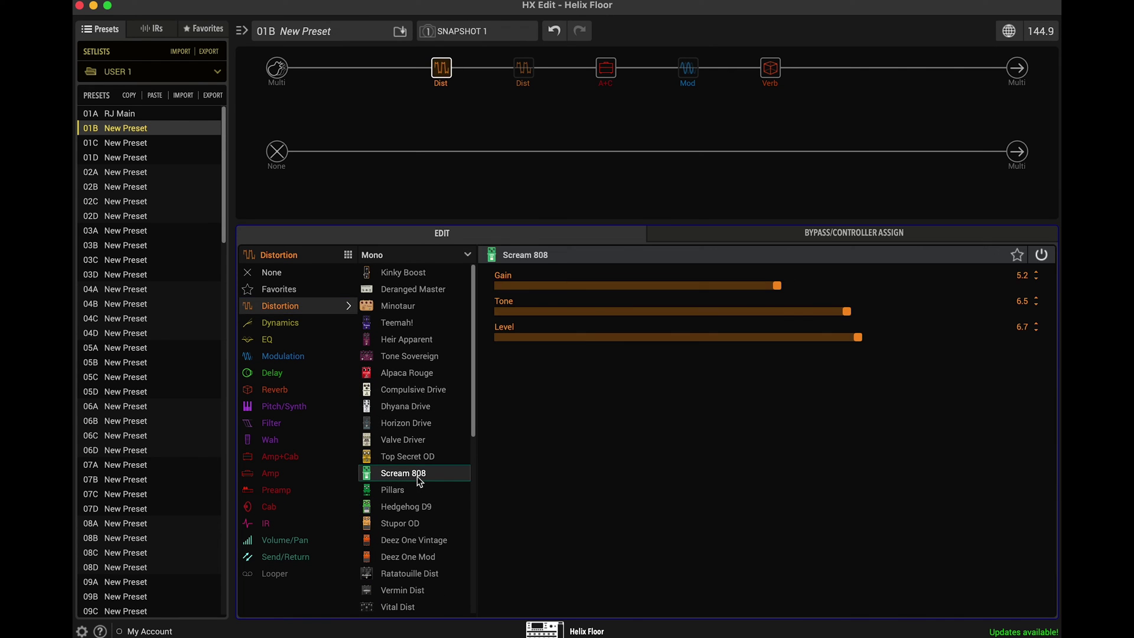
Step: Reorder the drives so the Scream 808 sits ahead of the Hedgehog D9, then bypass it to compare
drag(444, 69, 527, 76)
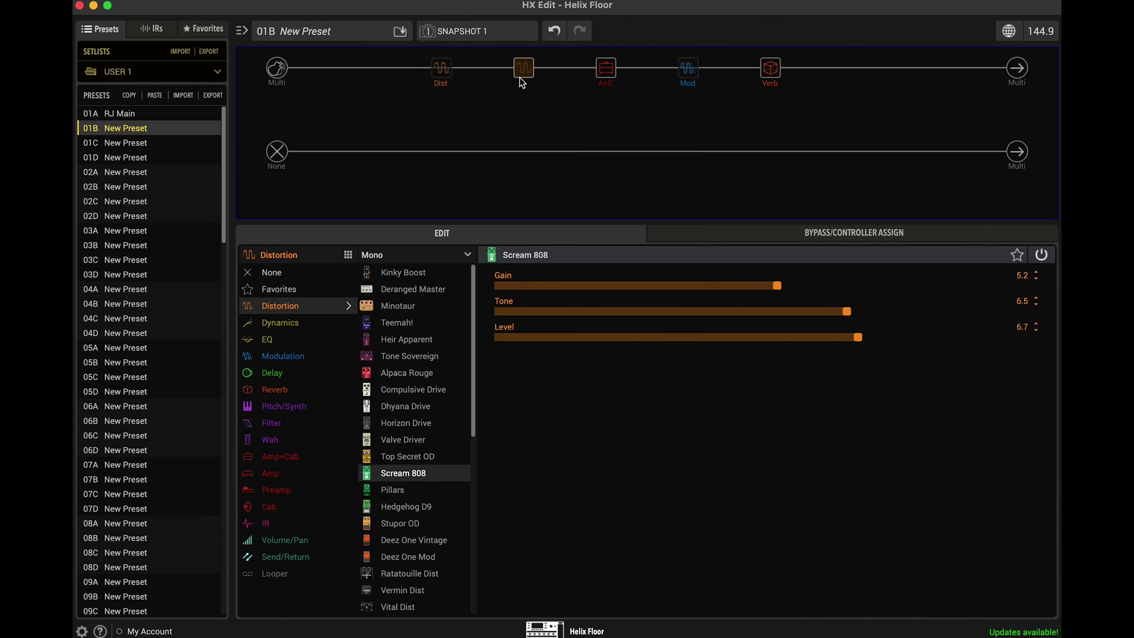
click(449, 76)
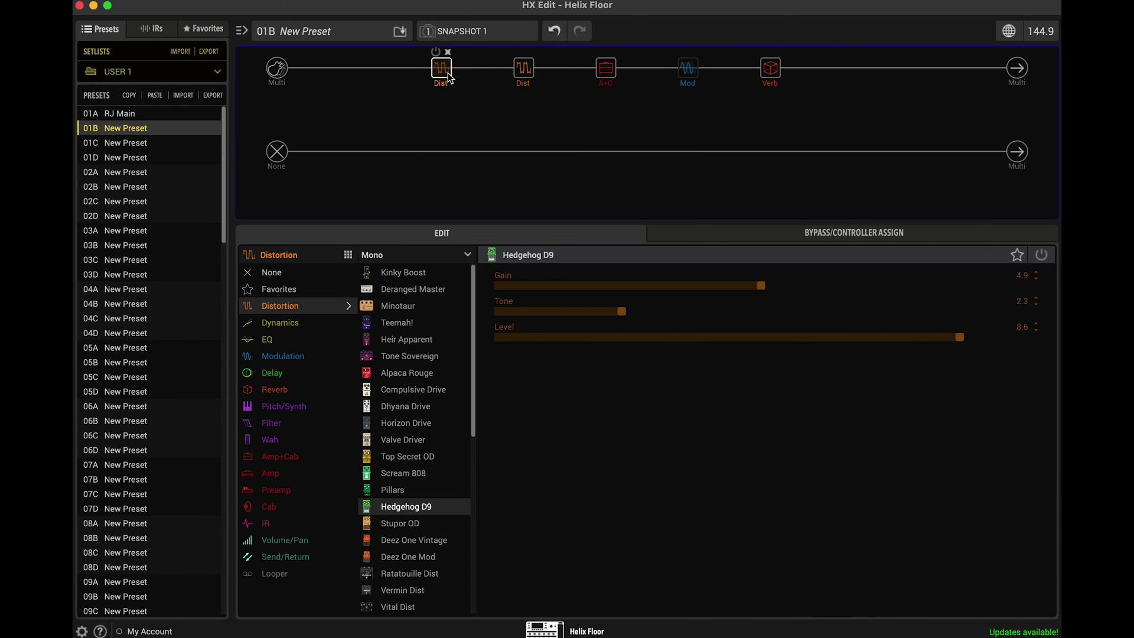
drag(525, 69, 444, 78)
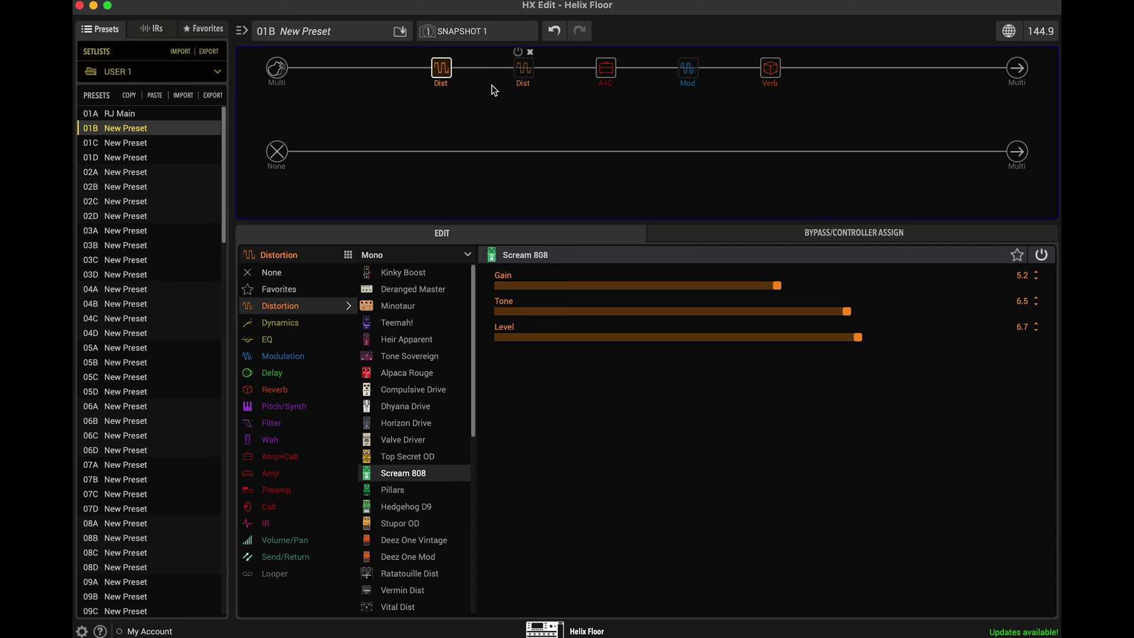
click(449, 66)
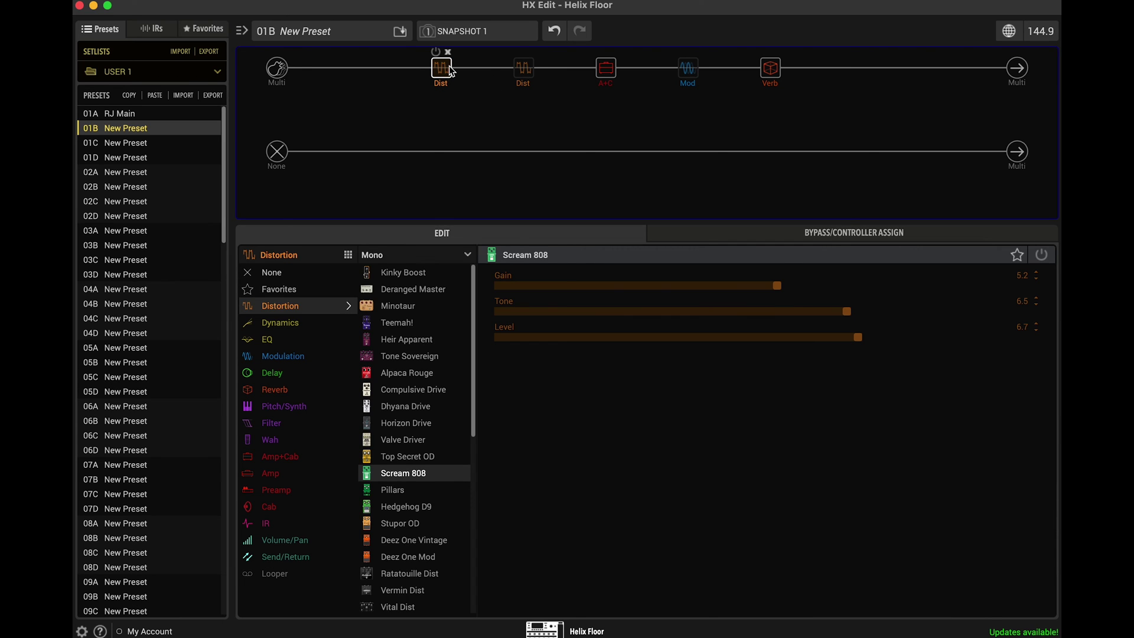
Step: Re-enable the Scream 808 and set Level 10.0, Gain 6.2 and Tone 7.3
click(449, 65)
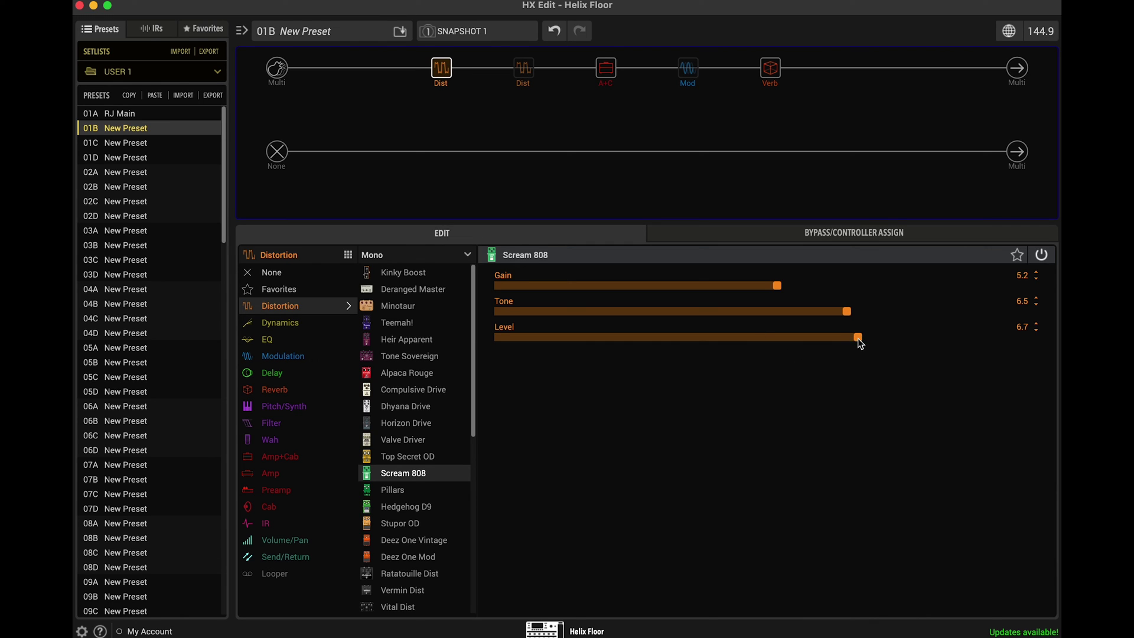
drag(858, 338, 939, 338)
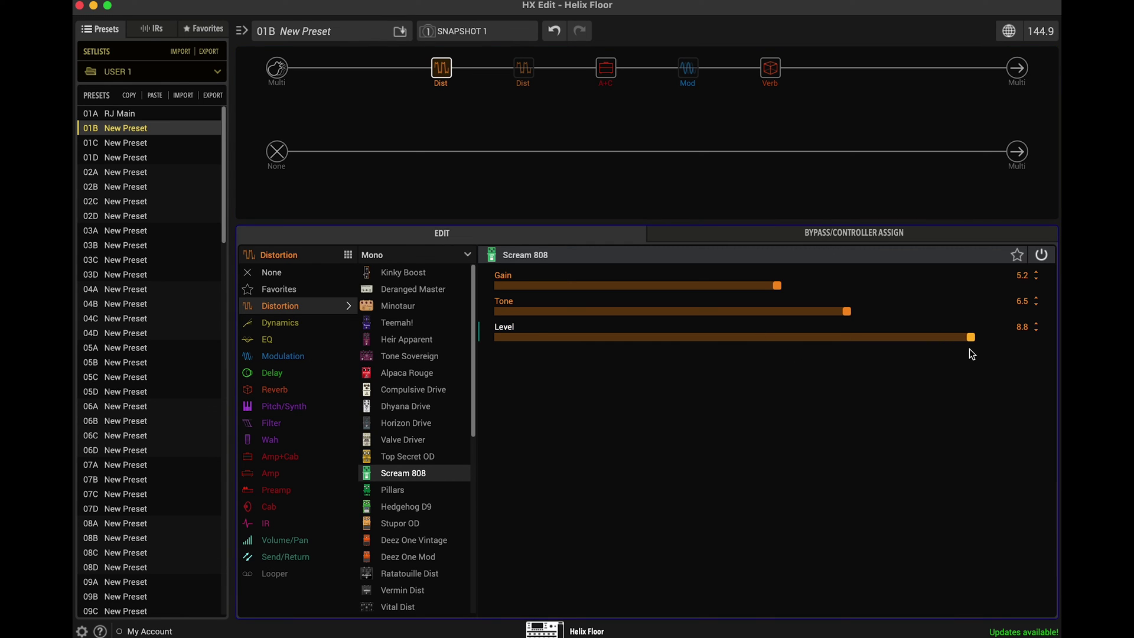
drag(1029, 340, 1057, 341)
drag(777, 285, 883, 312)
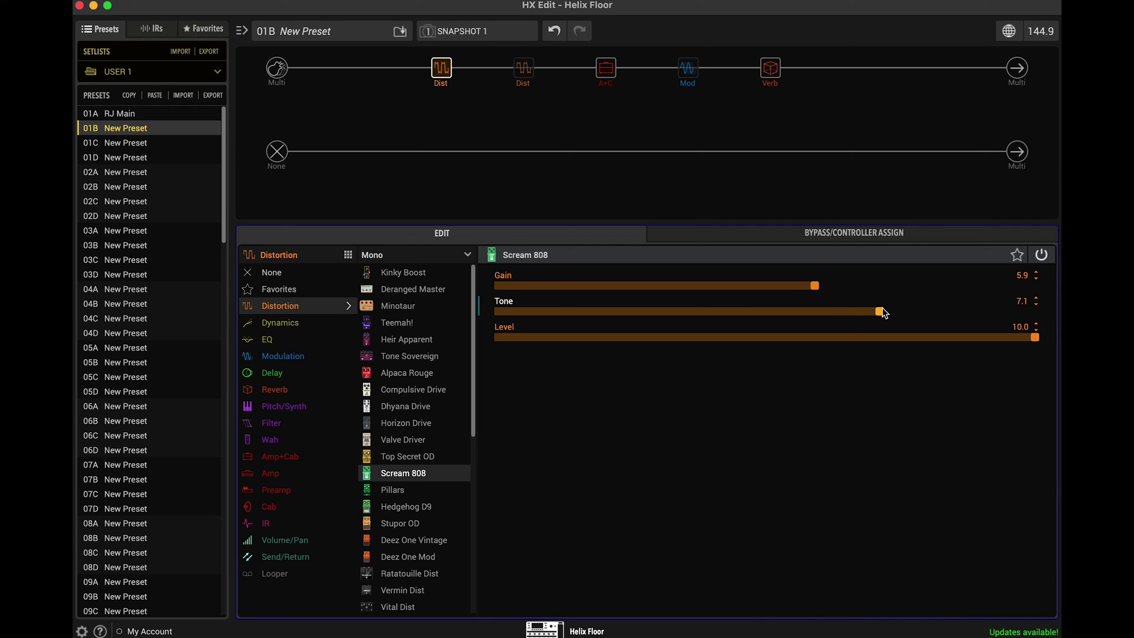
drag(883, 313, 889, 313)
drag(816, 286, 831, 287)
click(526, 69)
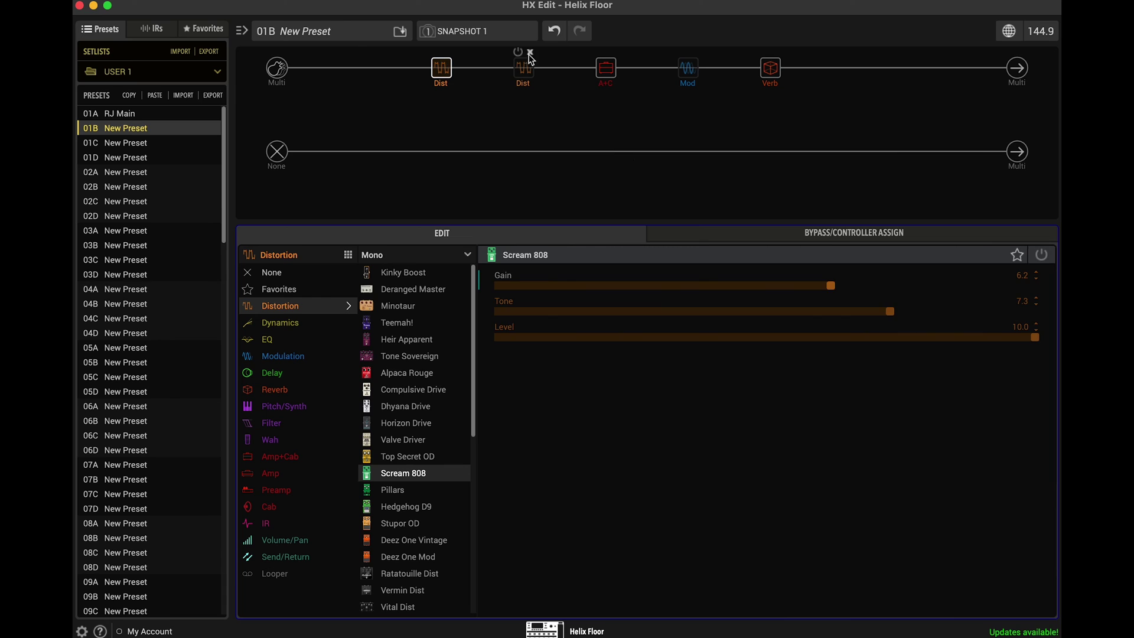
key(space)
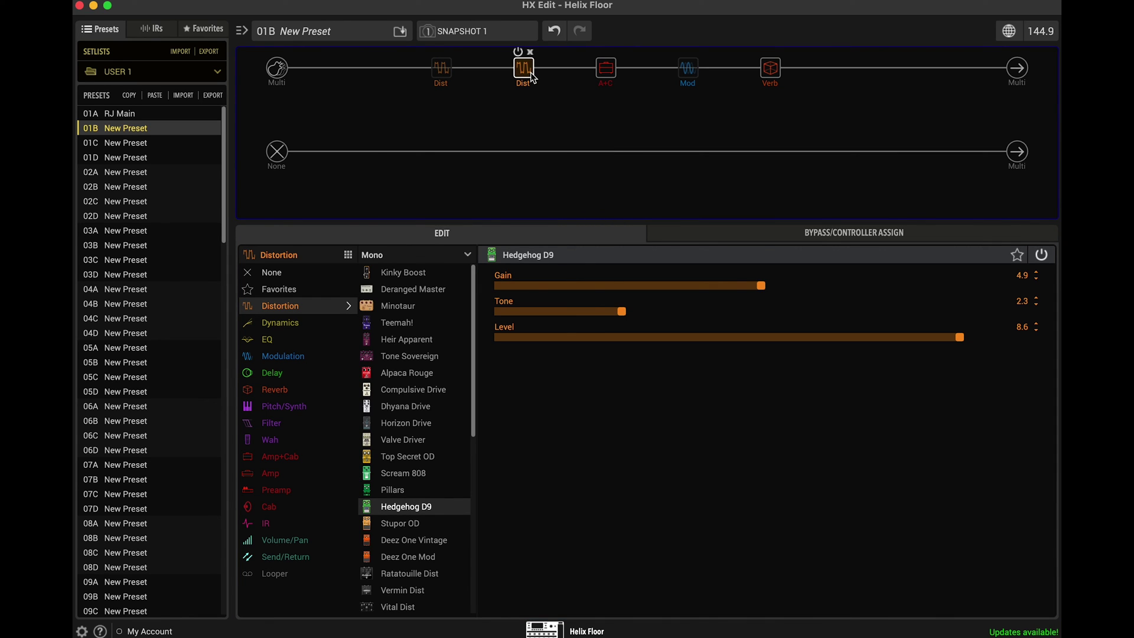
click(443, 70)
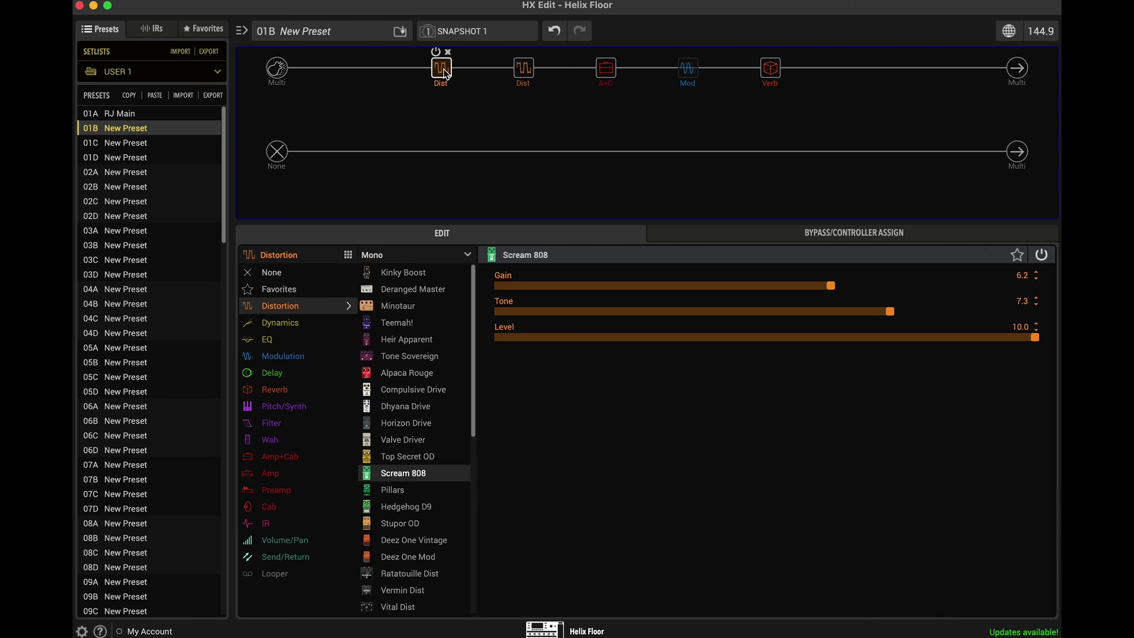
click(515, 69)
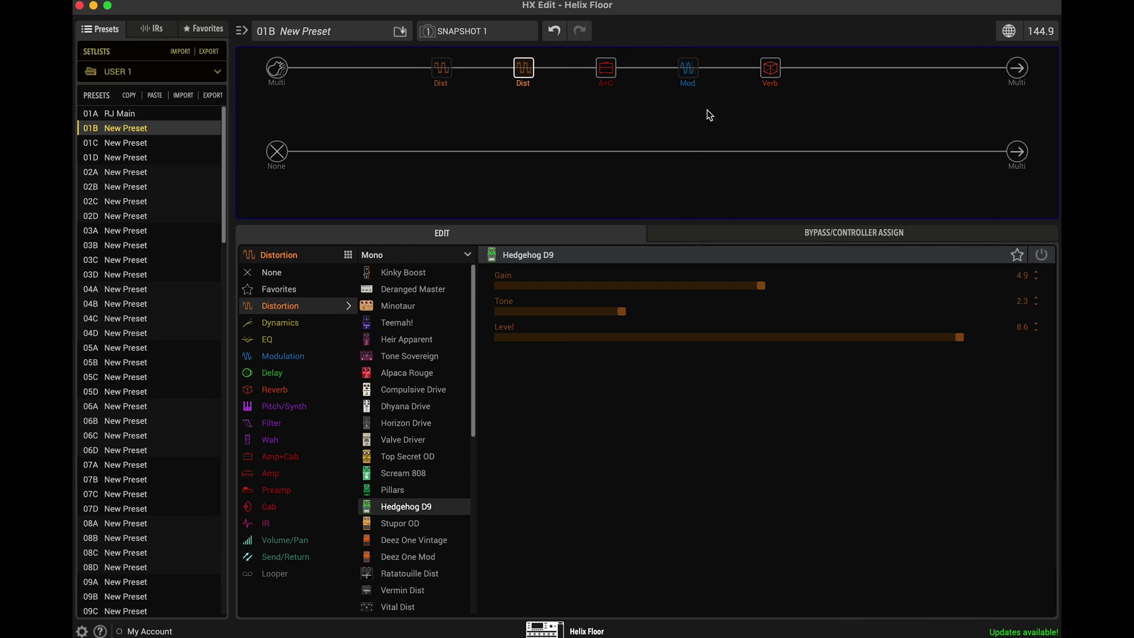
mouse_move(439, 71)
click(443, 74)
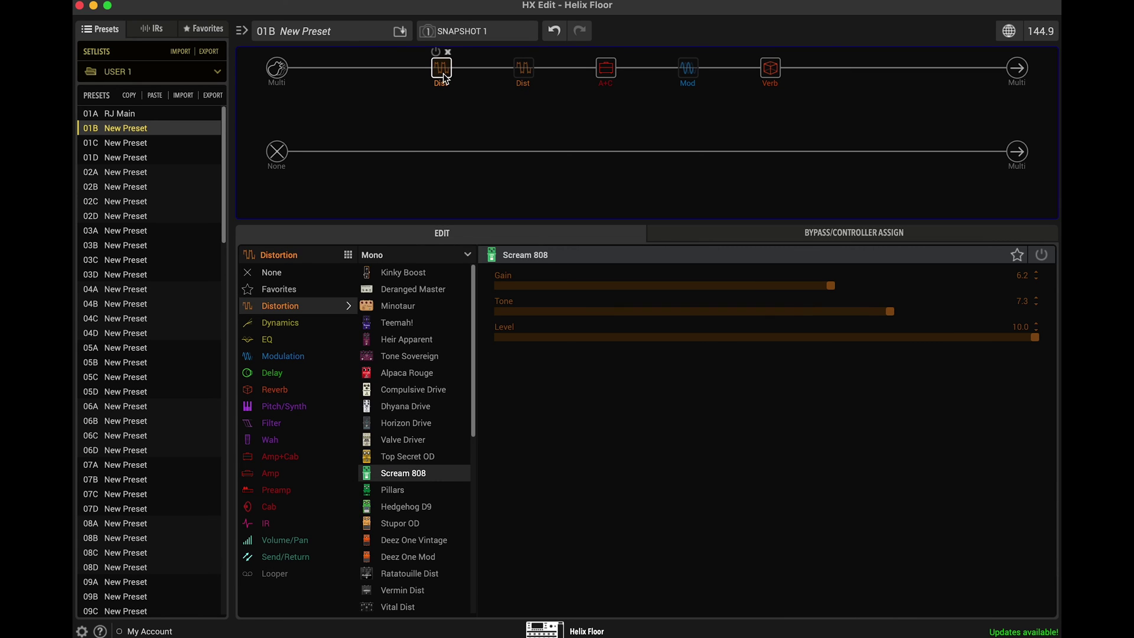
click(846, 236)
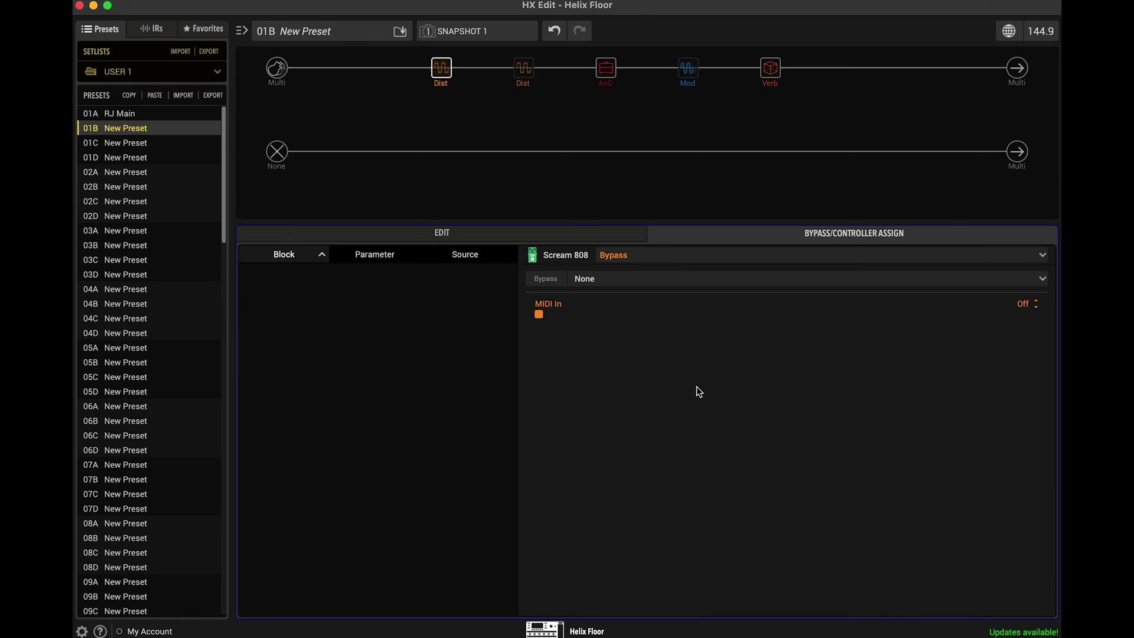
Step: Set the Scream 808's bypass source to Footswitch 7
click(666, 256)
click(412, 341)
click(645, 285)
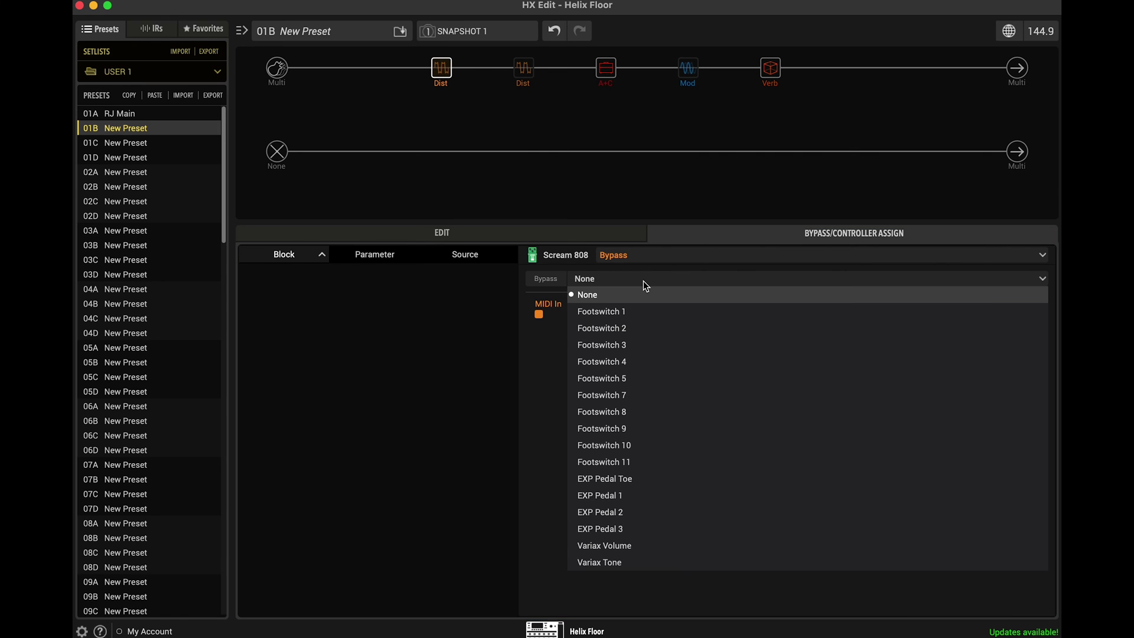
click(617, 401)
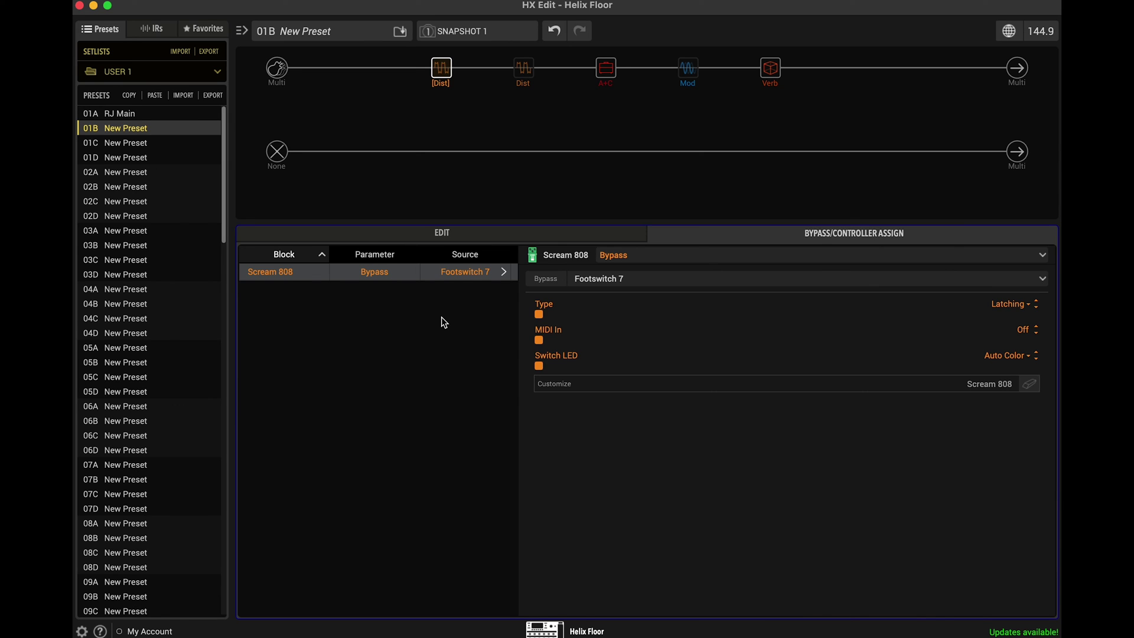
click(523, 68)
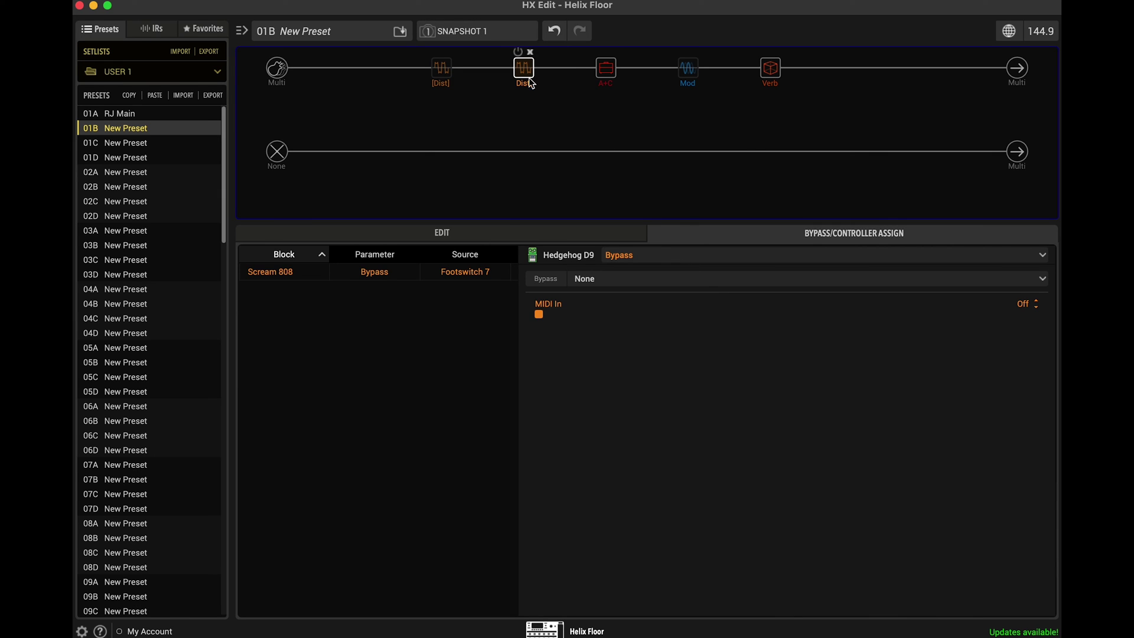
Step: Set the Hedgehog D9's bypass source to Footswitch 8
click(684, 259)
click(615, 365)
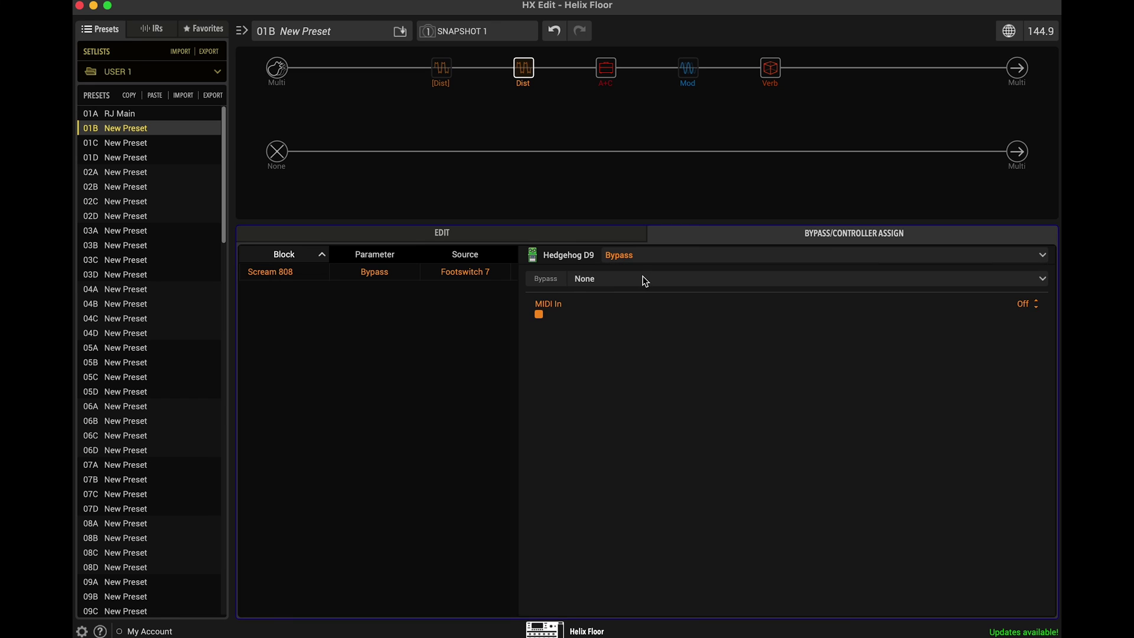
click(645, 280)
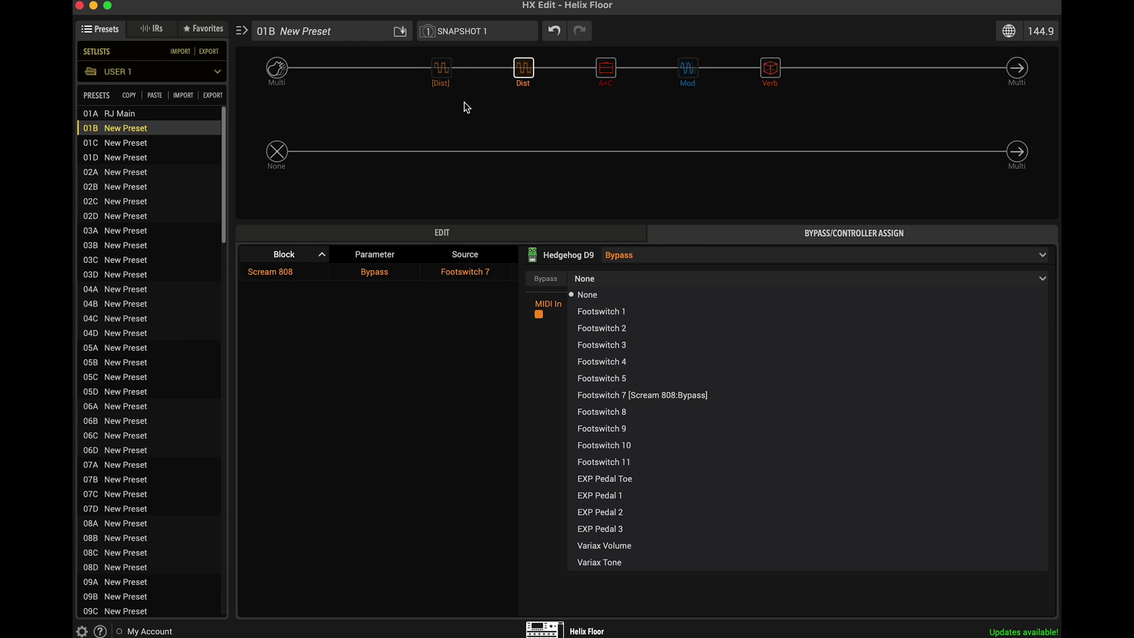
click(688, 412)
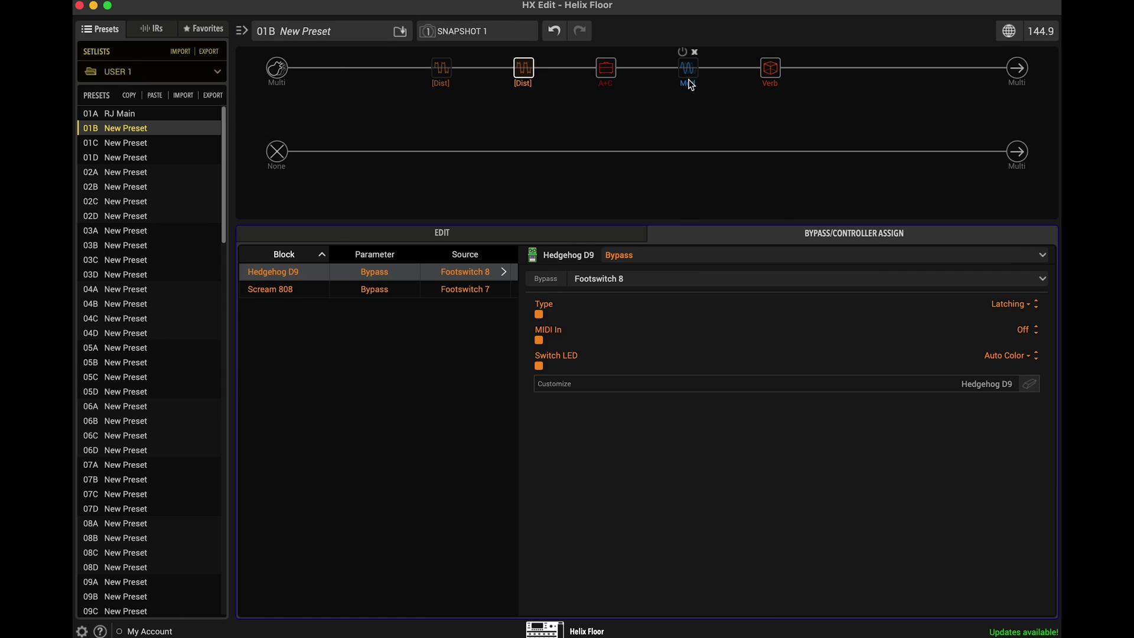
Step: Set the Optical Trem's bypass source to Footswitch 9
click(687, 67)
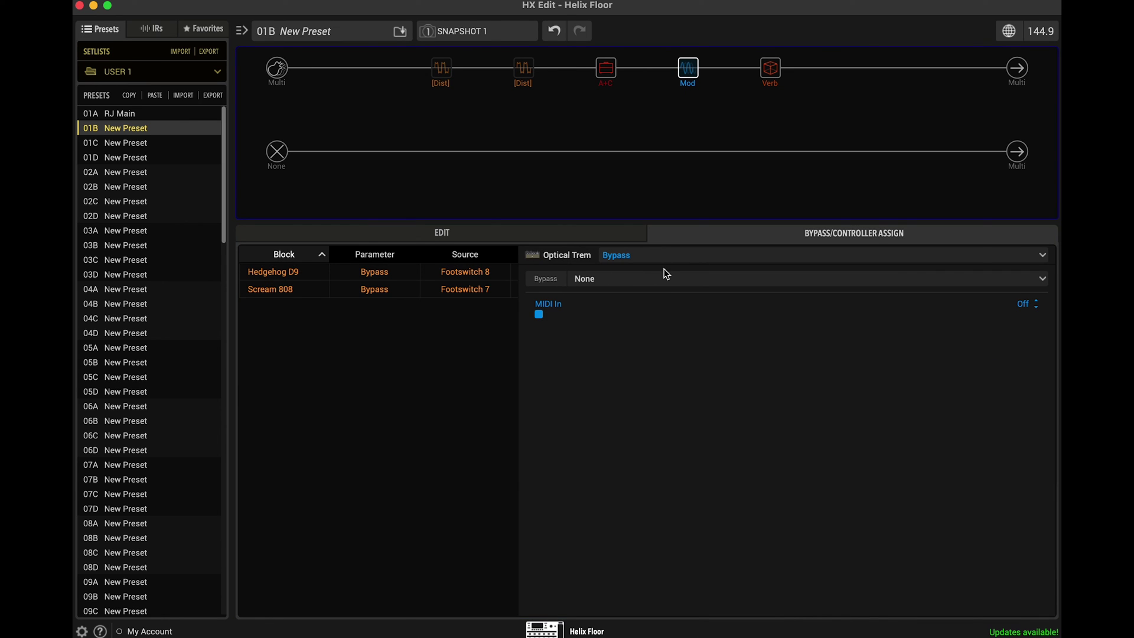
click(666, 273)
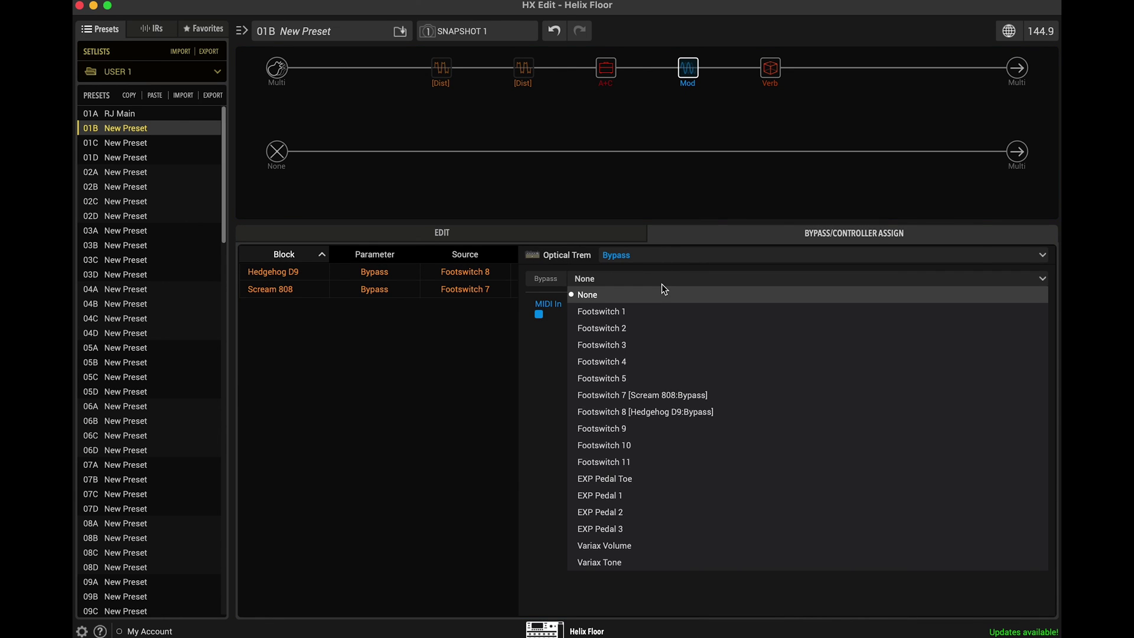
click(657, 426)
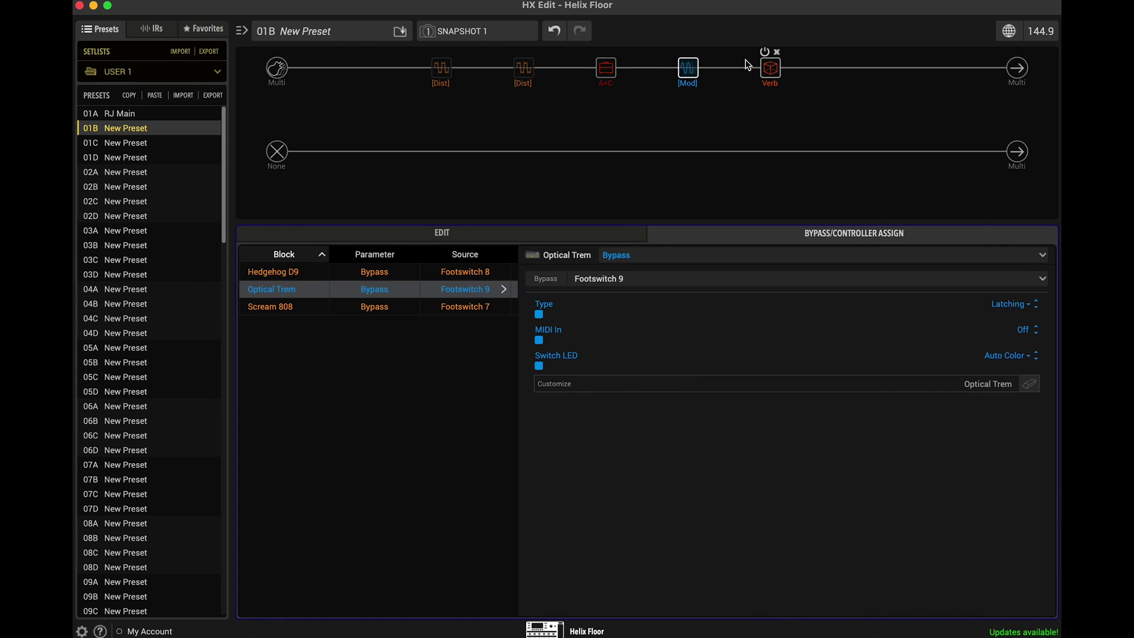
Step: Set the Dynamic Hall reverb's bypass source to Footswitch 10 and recheck the footswitch list
click(767, 72)
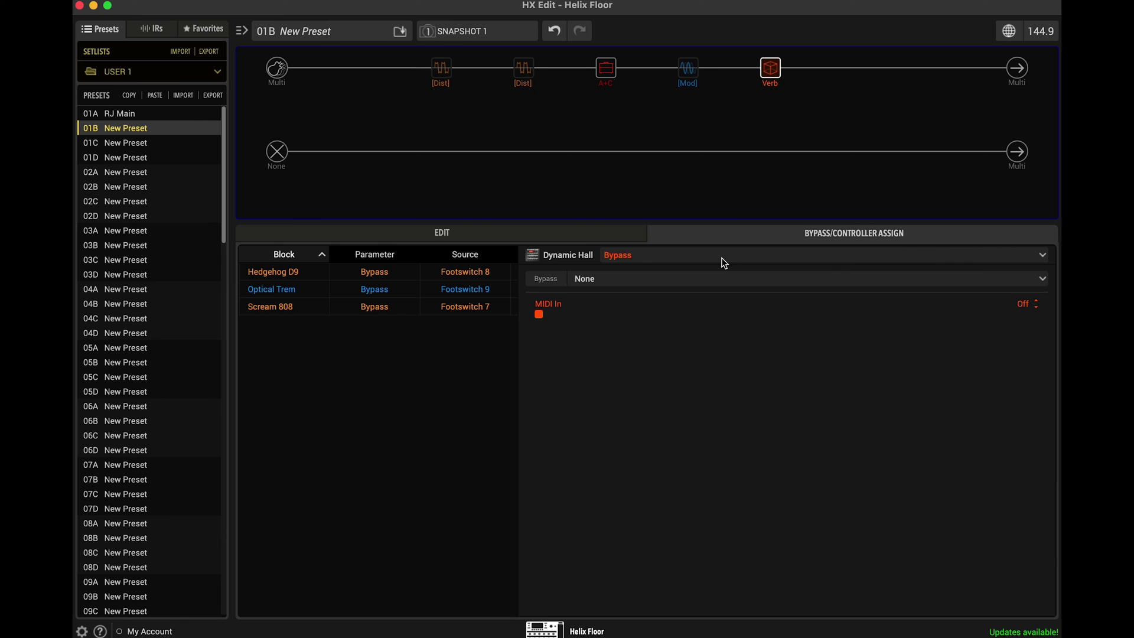
click(711, 279)
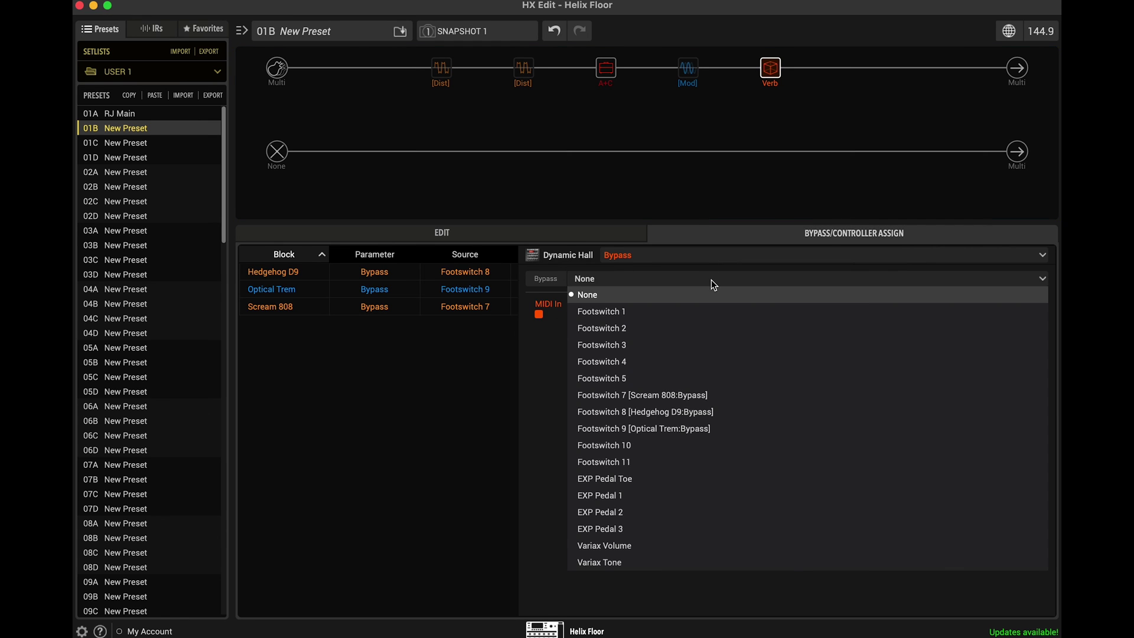
click(699, 449)
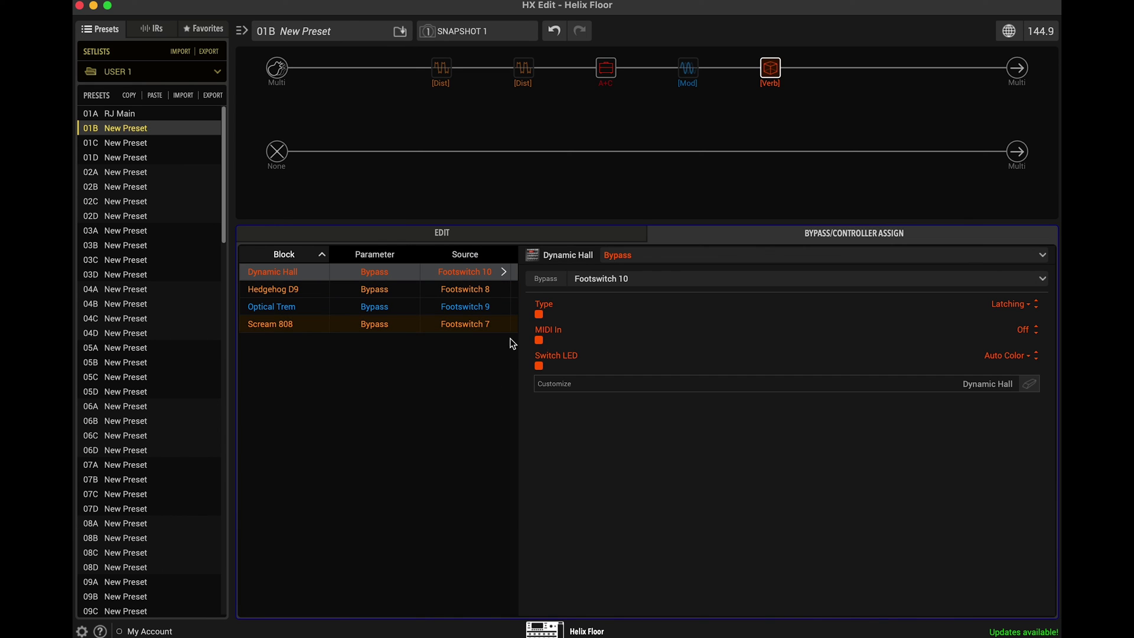
click(671, 280)
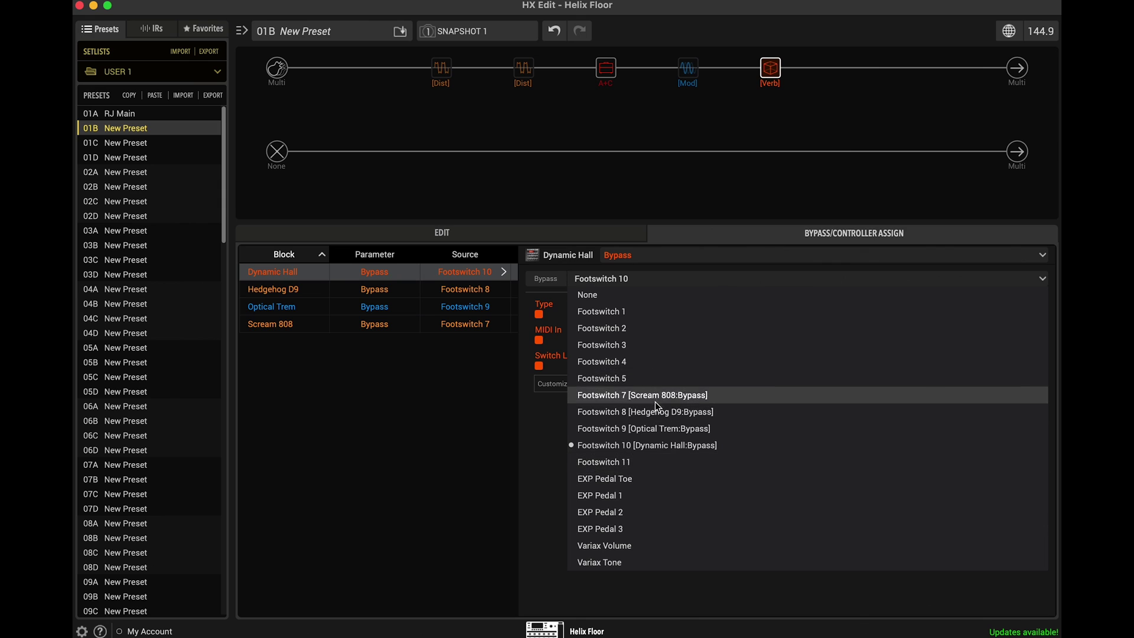
click(414, 452)
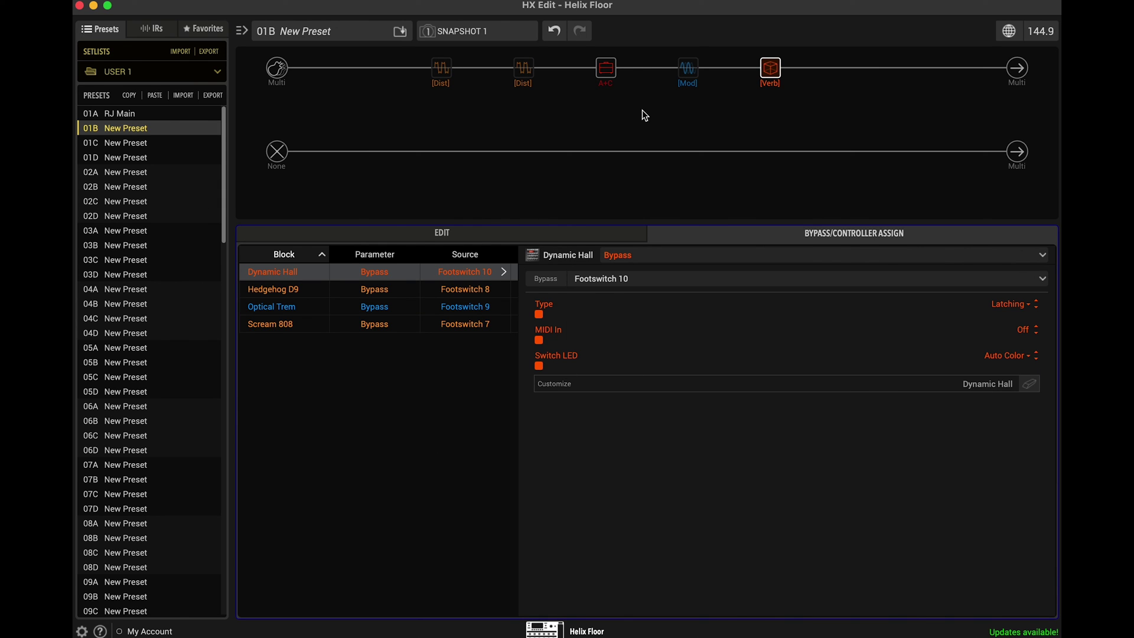
Step: Replace the preset name 'New Preset' with 'Rosh Tutorial', then bring up the file options for saving
click(157, 0)
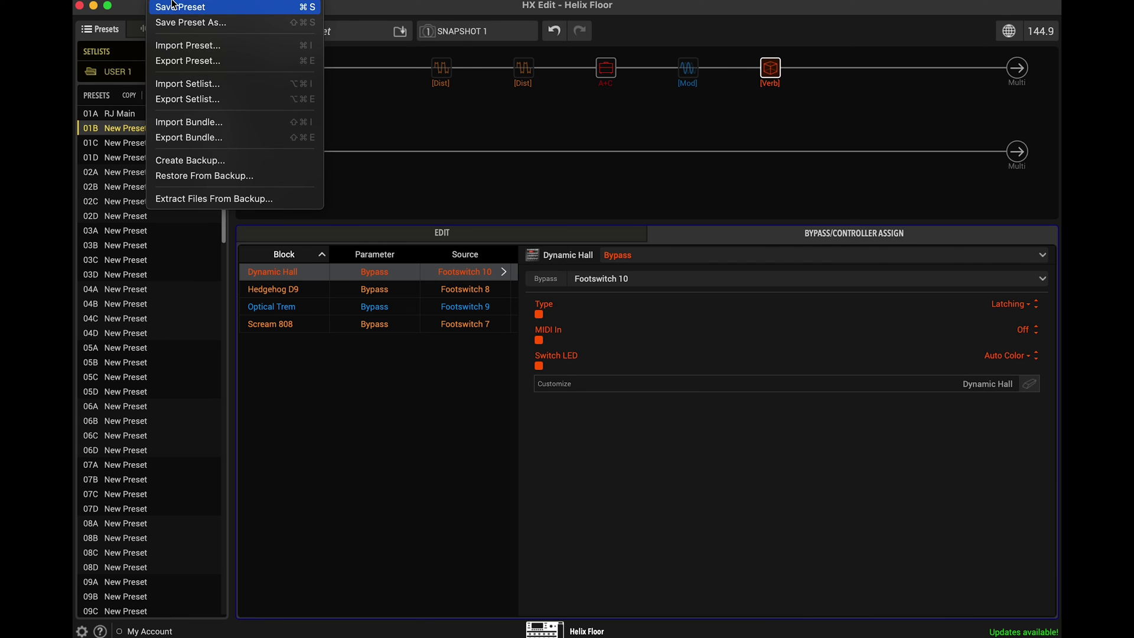
click(608, 121)
click(358, 35)
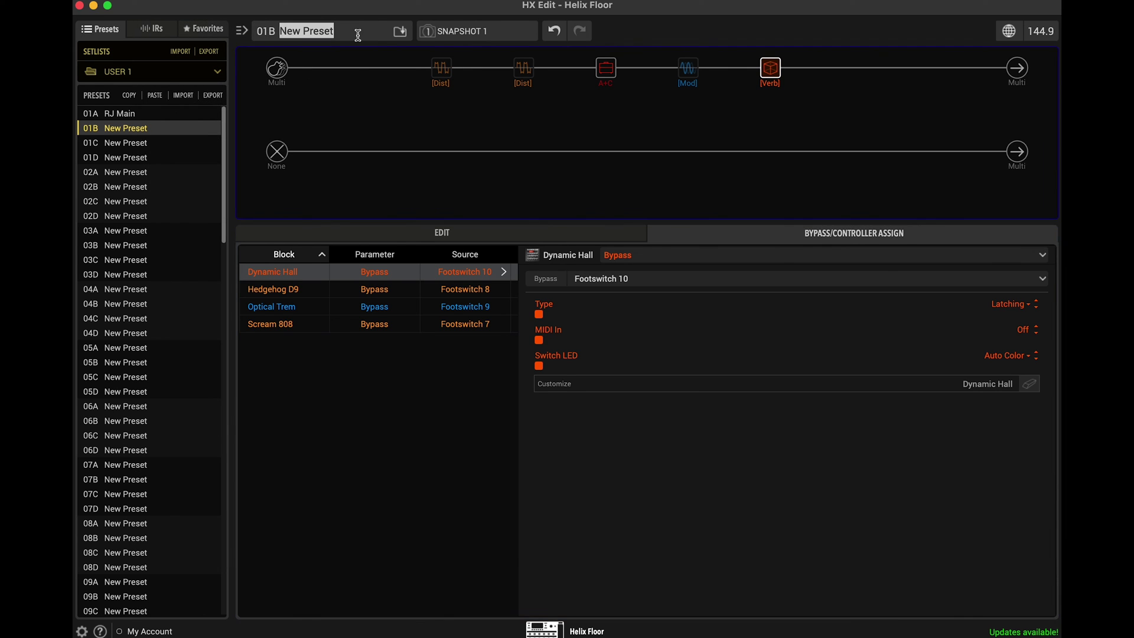
key(BackSpace)
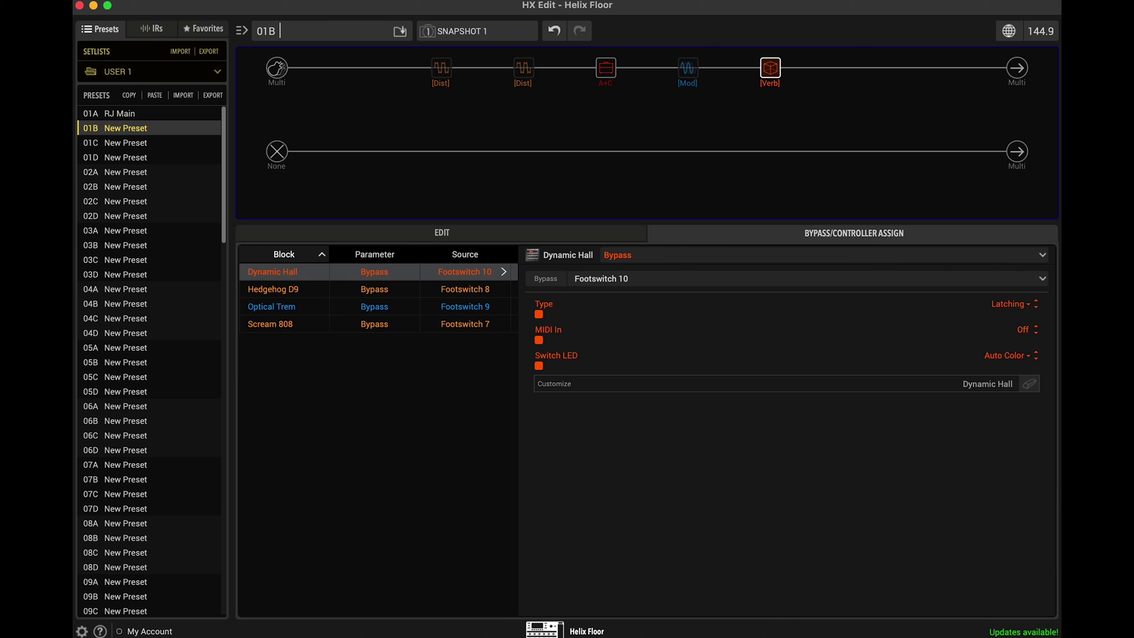
text(Rosh Tutorial)
key(Return)
click(180, 2)
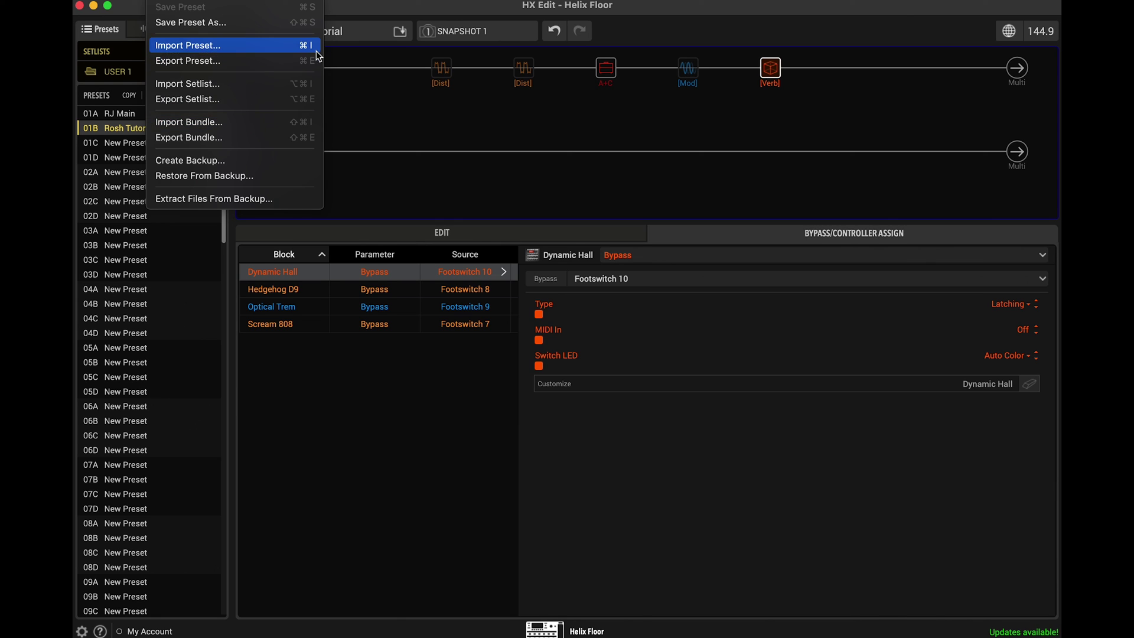
Step: Dismiss the File menu to return to preset 01B 'Rosh Tutorial' and its full effects chain
click(698, 13)
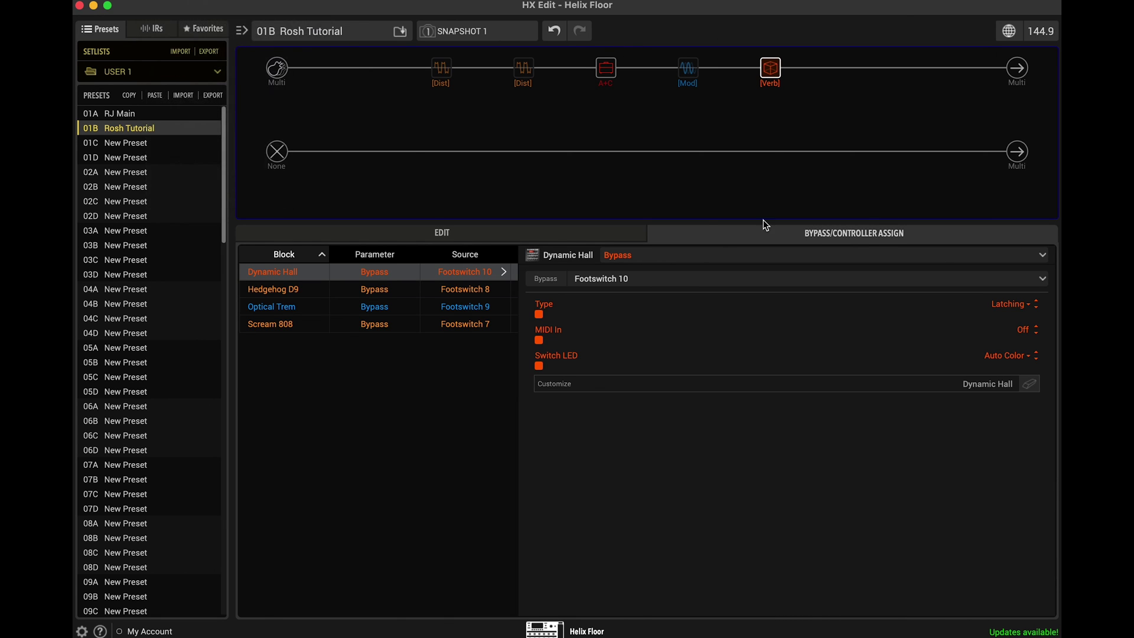